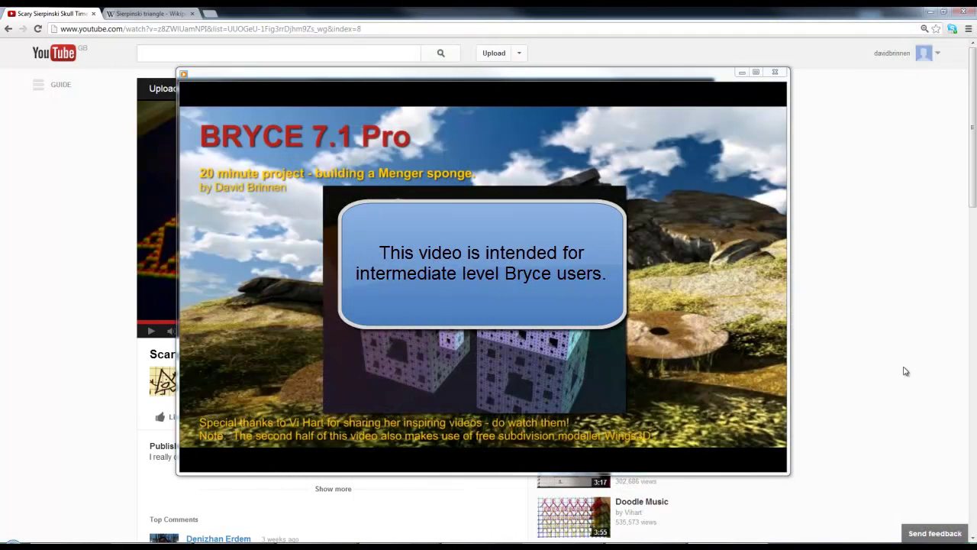
Put the title video out of the way to show the Scary Sierpinski Skull Time video page
mouse_move(618, 357)
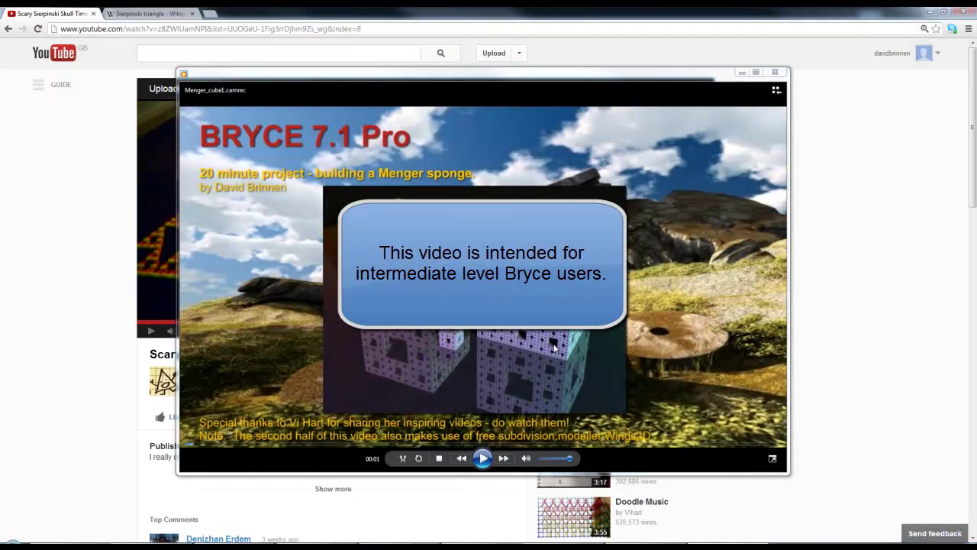
left_click(741, 73)
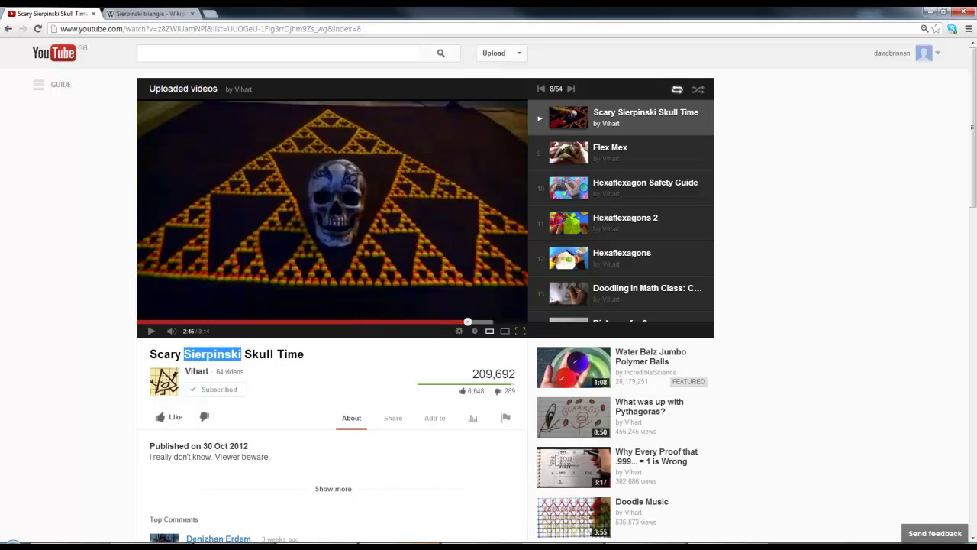
left_click(423, 545)
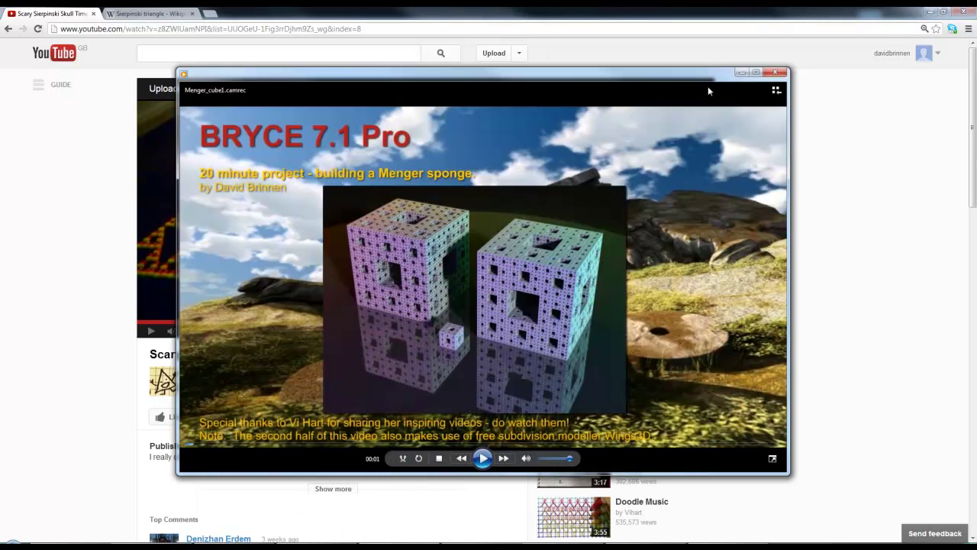
left_click(742, 74)
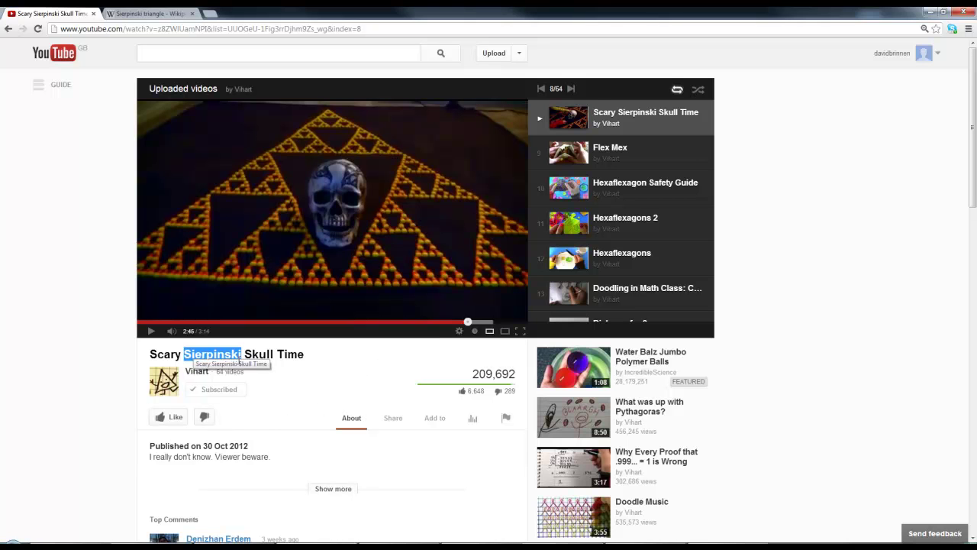
Look through the Sierpinski triangle article on Wikipedia down to the section on analogues in higher dimensions
left_click(167, 14)
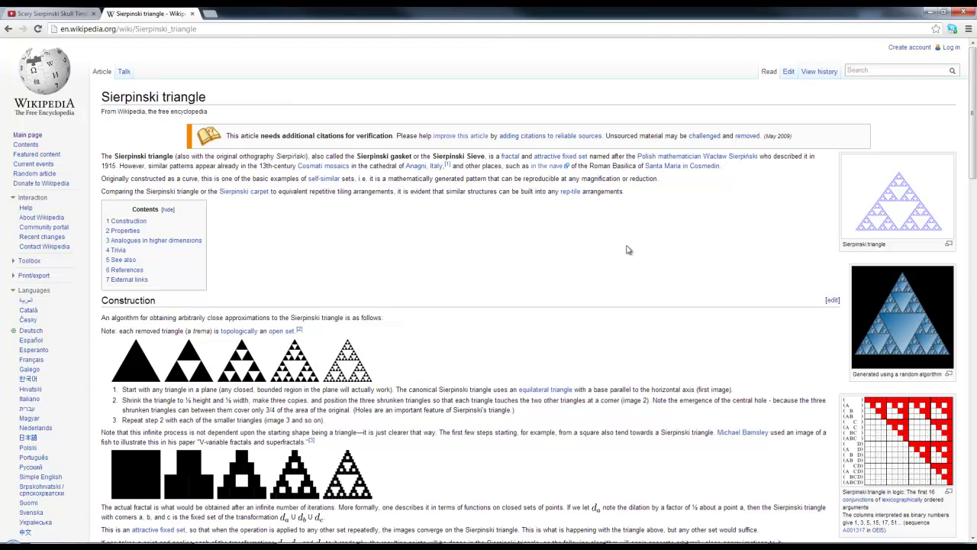
scroll(599, 284, "down", 5)
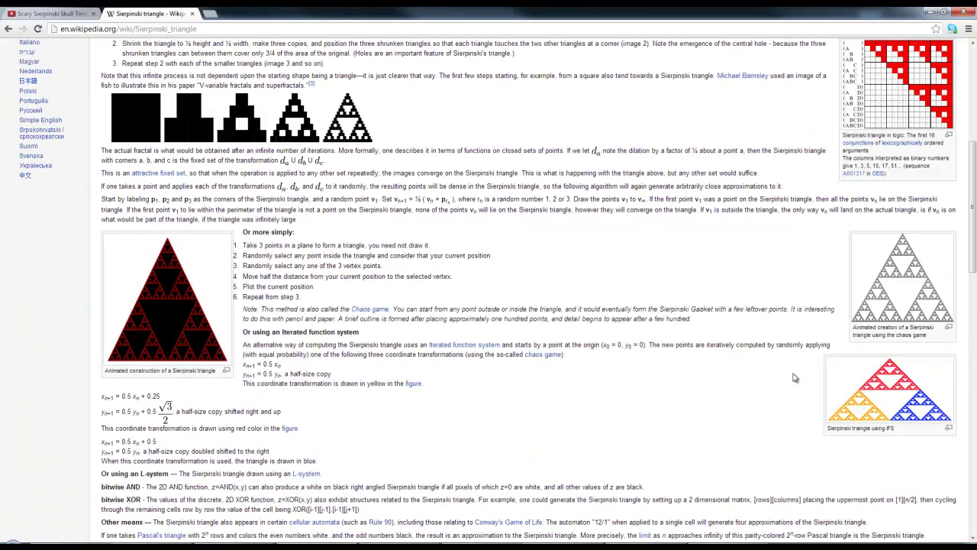
scroll(637, 331, "down", 5)
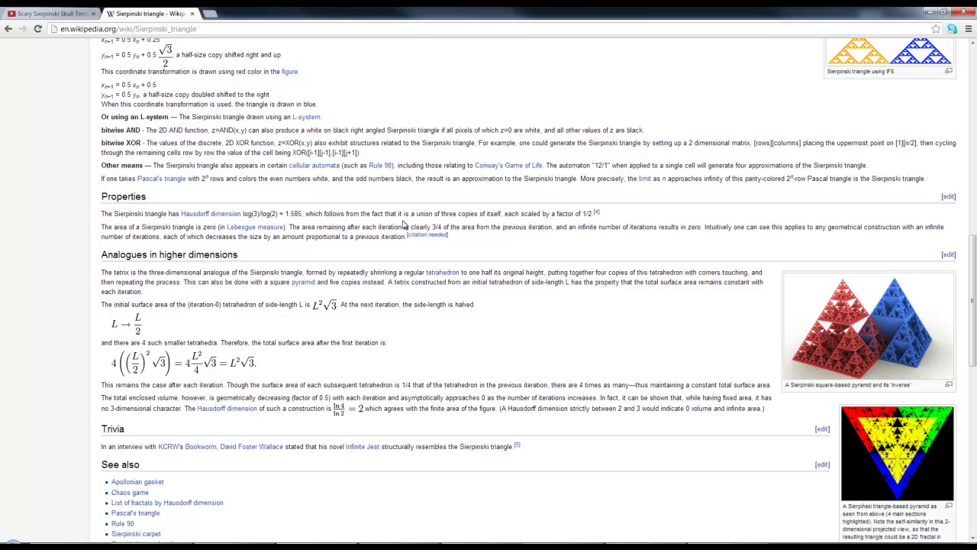
Switch to Bryce and copy the pyramid to form a two-by-two base with a fifth pyramid centred on top
key("alt+Tab")
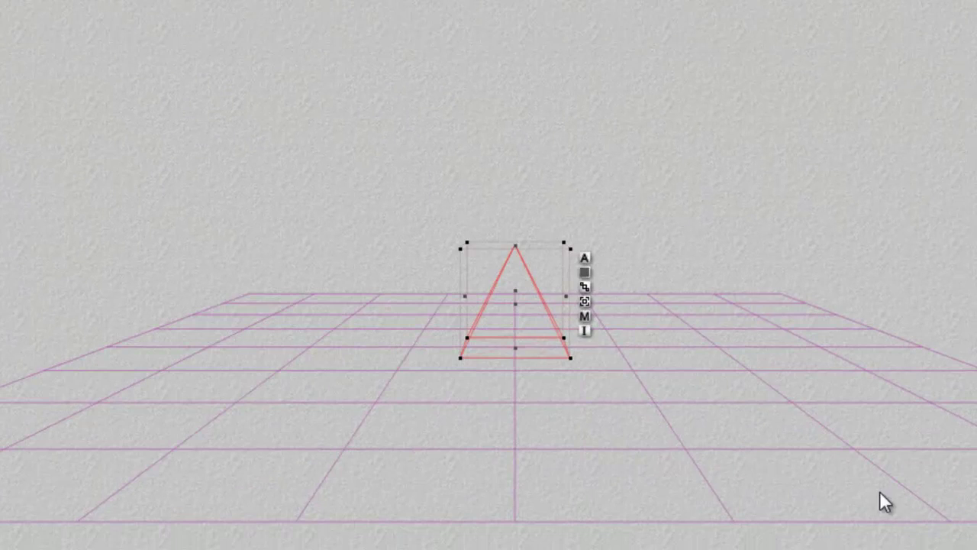
key("2")
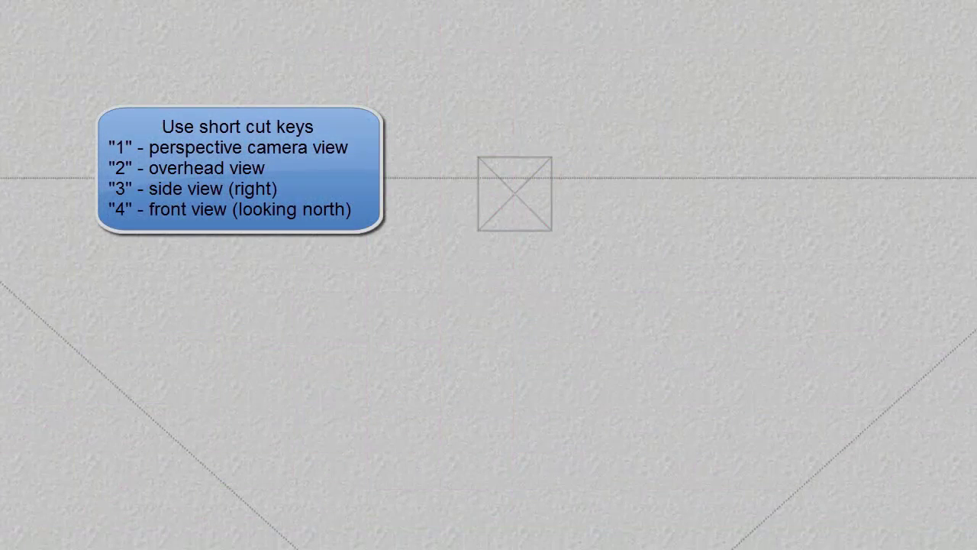
left_click_drag(852, 359, 402, 115)
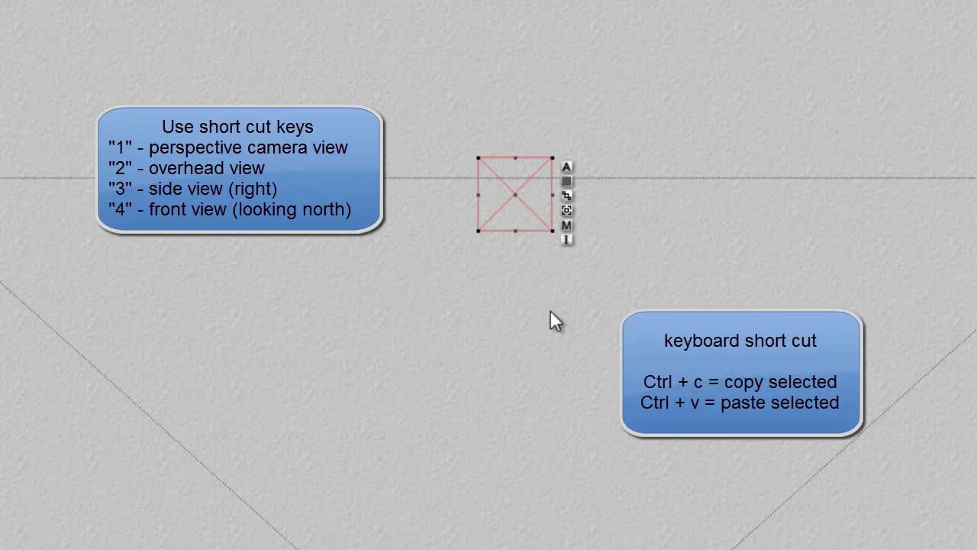
key("ctrl+v")
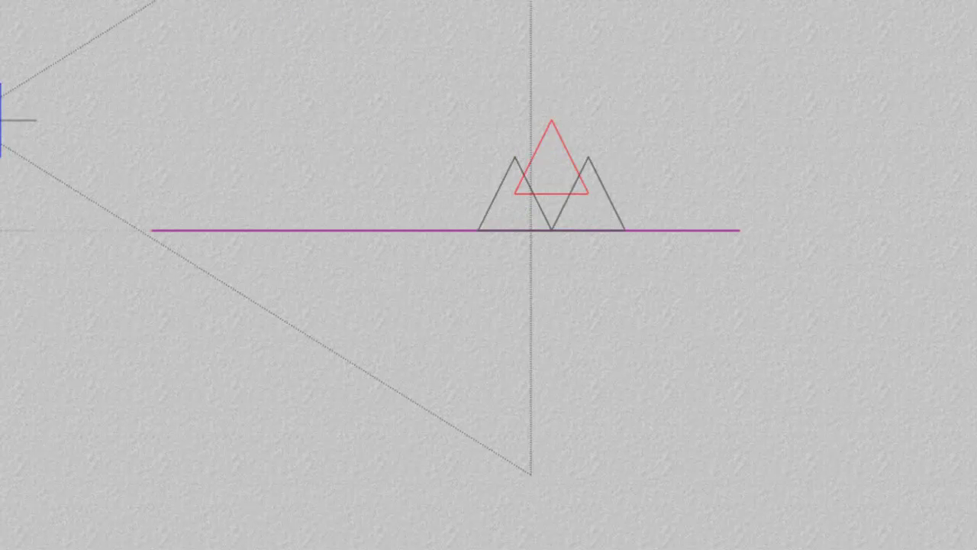
Examine the five stacked pyramids from an angled, more distant perspective camera with a test render
key("1")
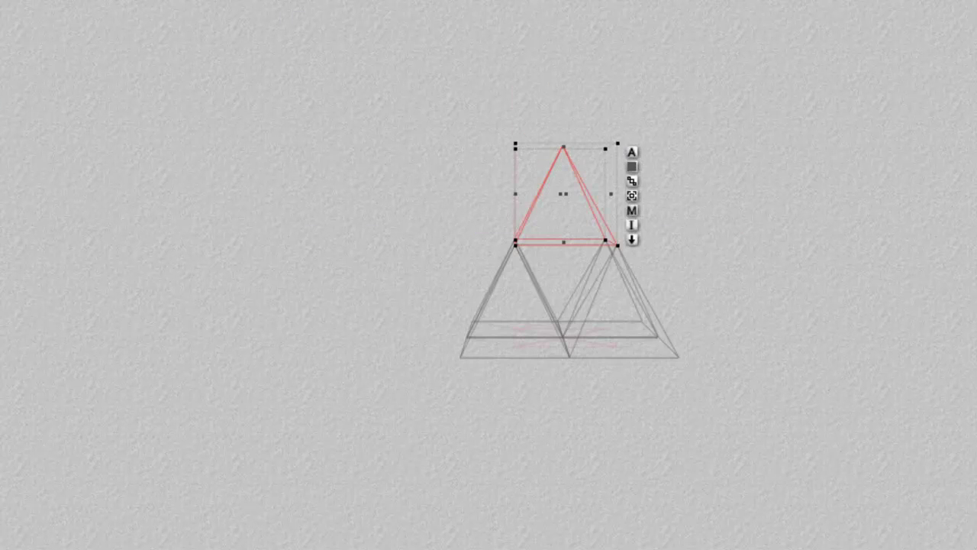
left_click_drag(21, 135, 34, 126)
left_click_drag(36, 191, 35, 178)
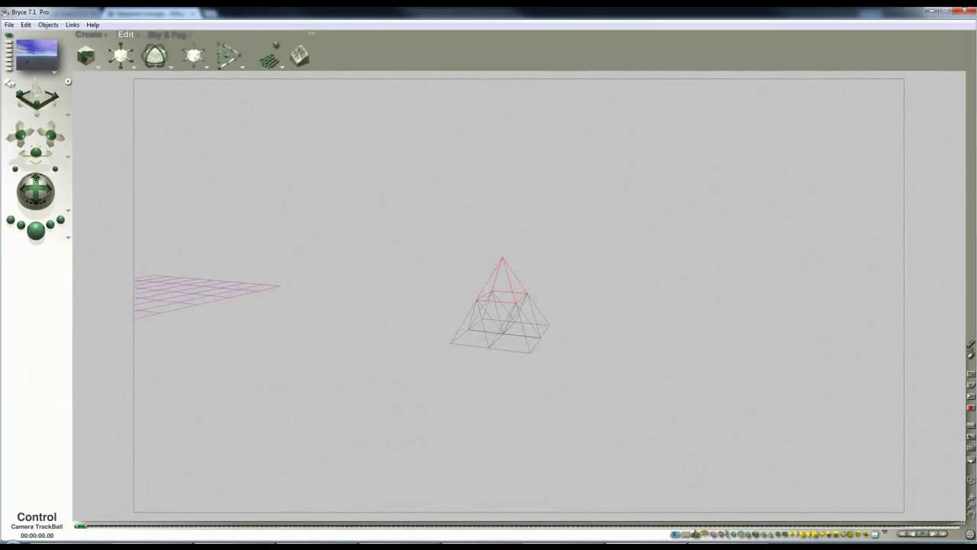
left_click(35, 229)
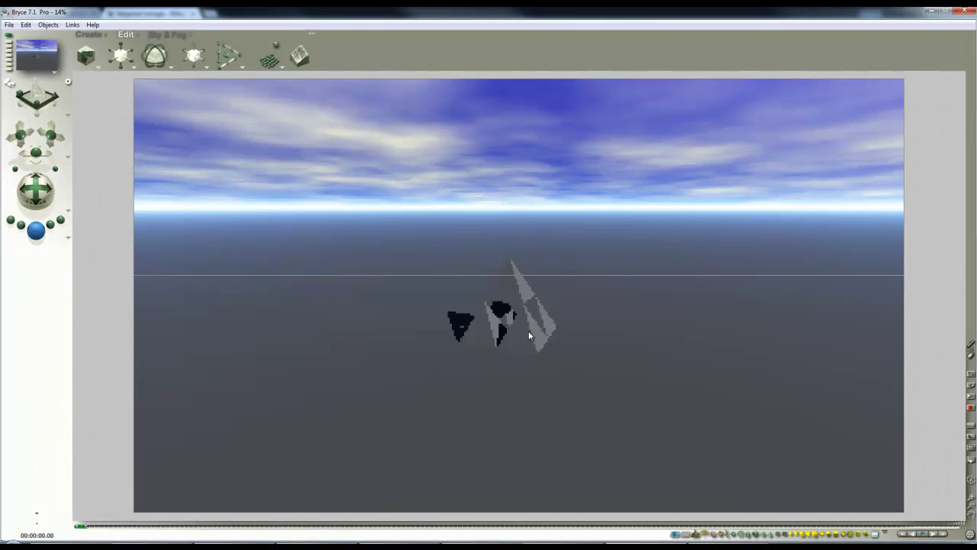
key("Escape")
Select all five pyramids in the overhead view and group them
key("2")
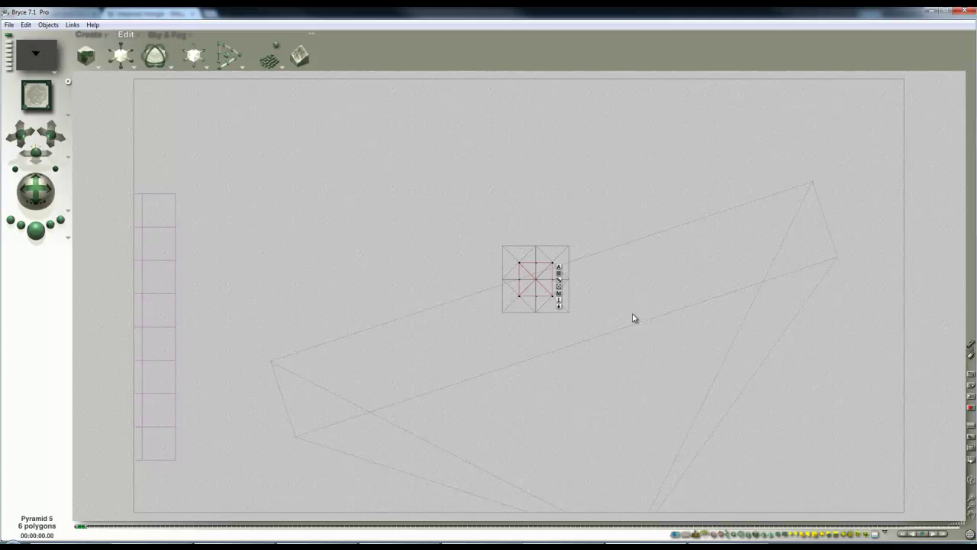
left_click_drag(632, 318, 431, 193)
left_click(576, 282)
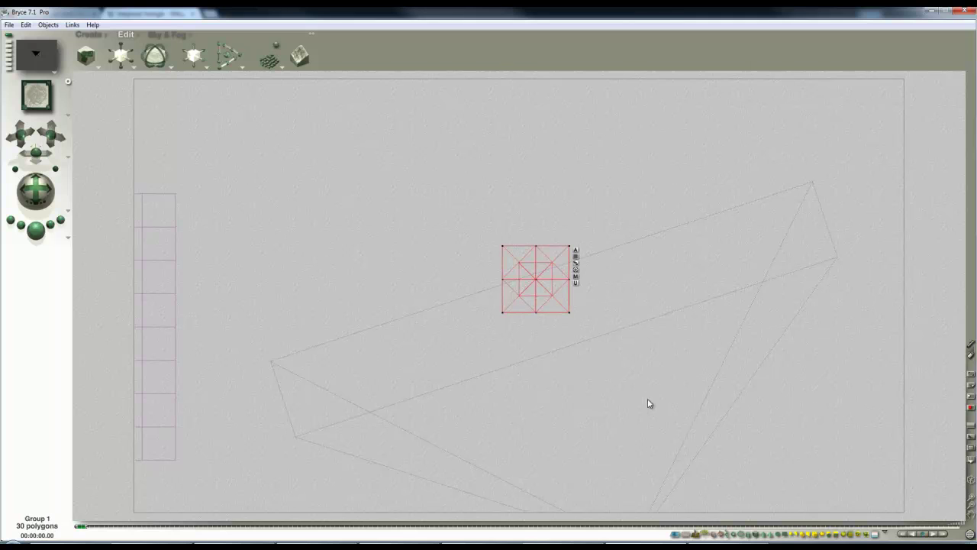
Duplicate the pyramid group into a two-by-two block of groups, with a fifth copy centred on top
key("ctrl+d")
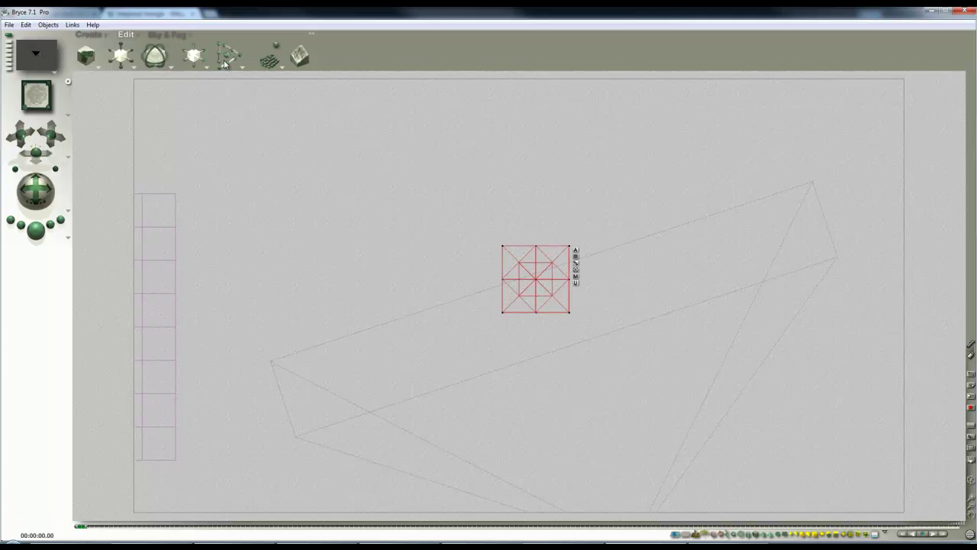
left_click_drag(200, 58, 262, 55)
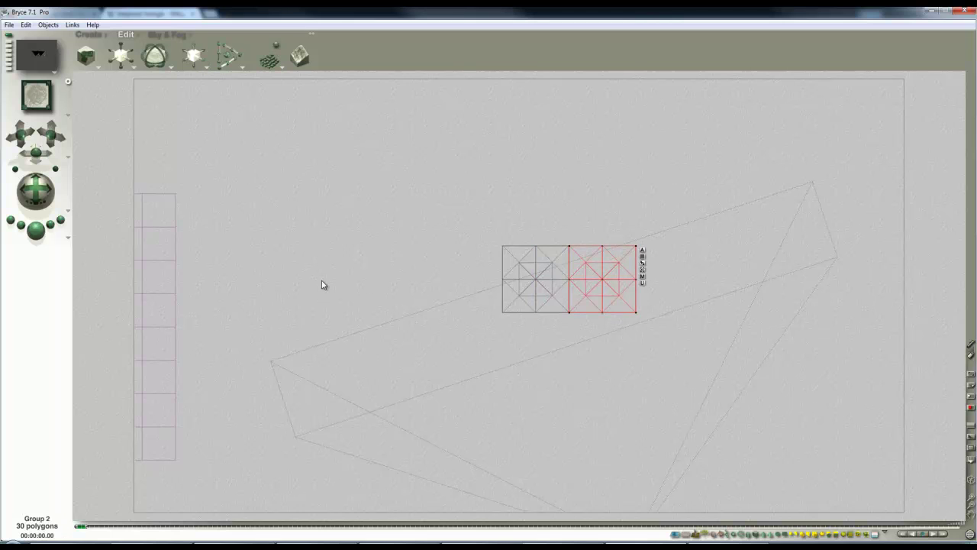
left_click_drag(199, 50, 193, 57)
key("ctrl+v")
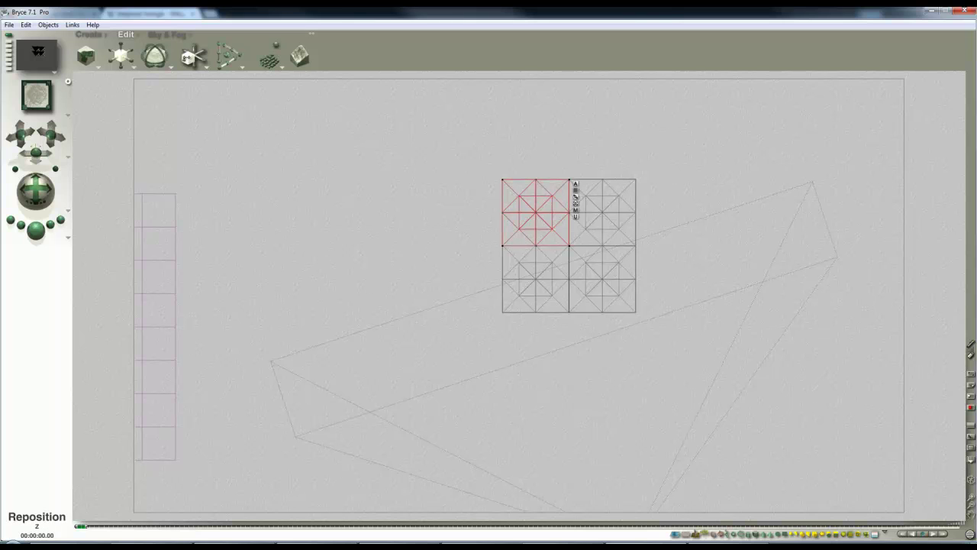
left_click_drag(187, 57, 196, 39)
key("3")
key("1")
Group all five pyramid groups together and render the result in the perspective camera view
key("2")
left_click_drag(672, 390, 449, 153)
key("1")
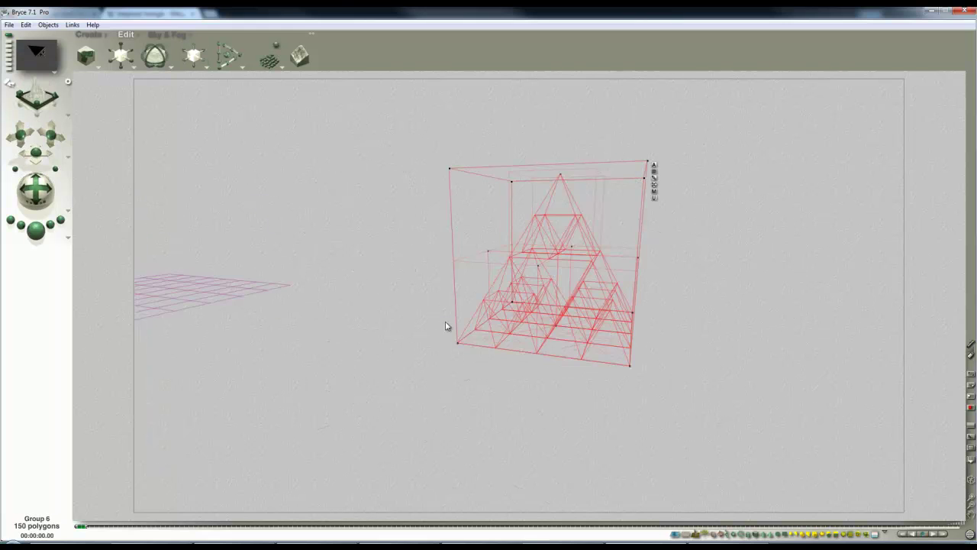
left_click(37, 231)
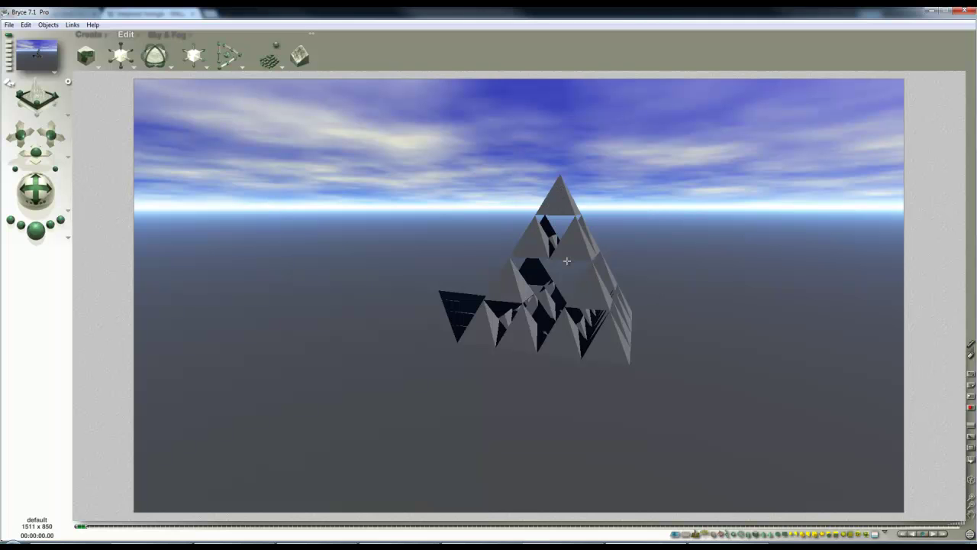
Look through the Additional Primitives category of the object library, leaving it without adding anything
left_click(93, 35)
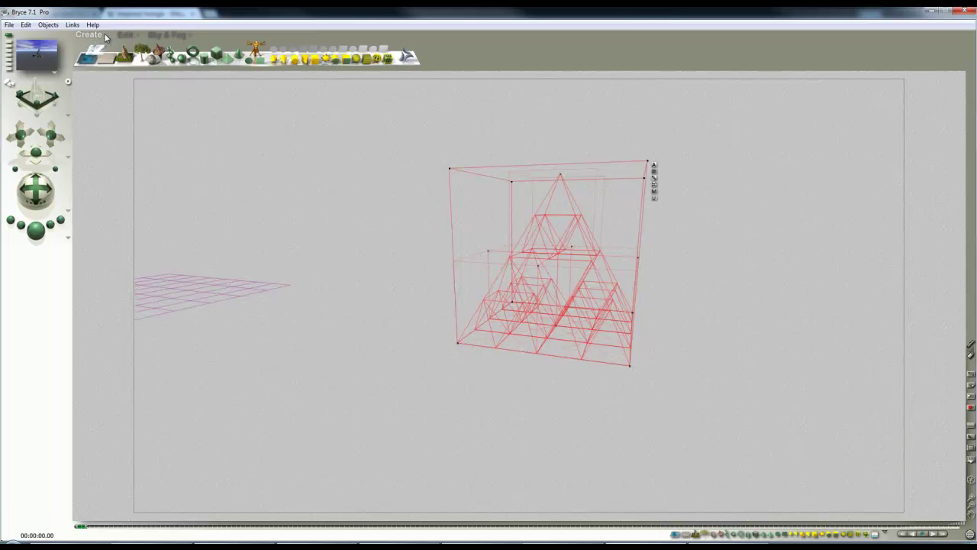
left_click(105, 35)
left_click(367, 257)
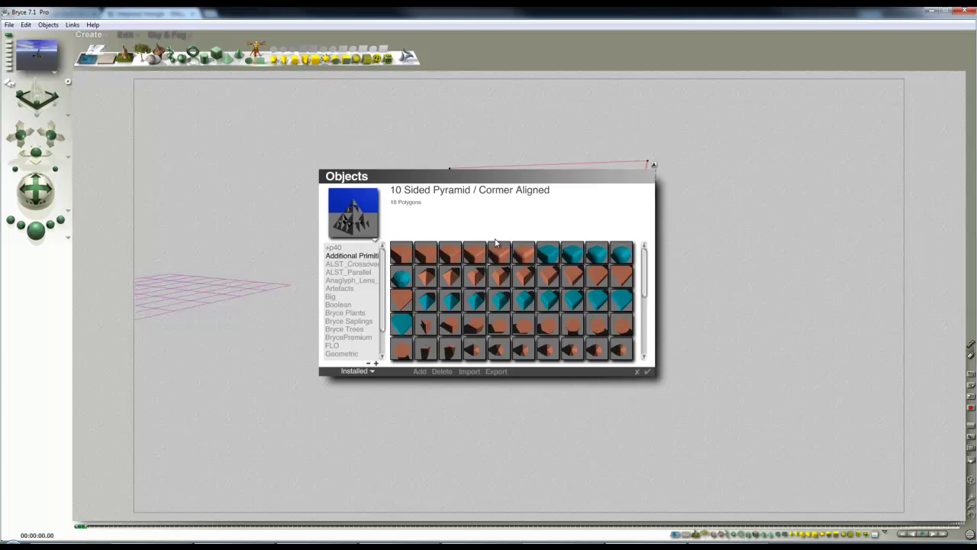
left_click(640, 370)
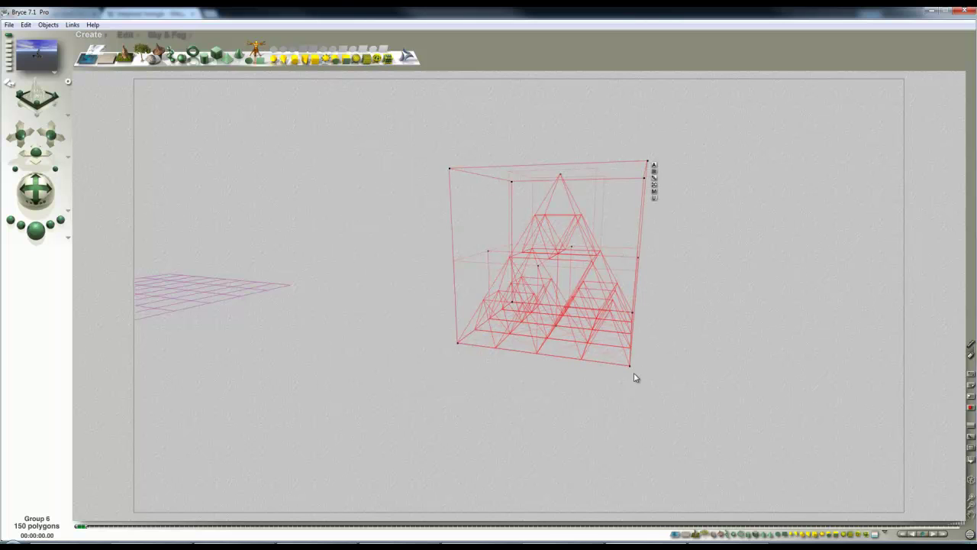
Switch to Wings3D and create a tetrahedron
left_click(763, 384)
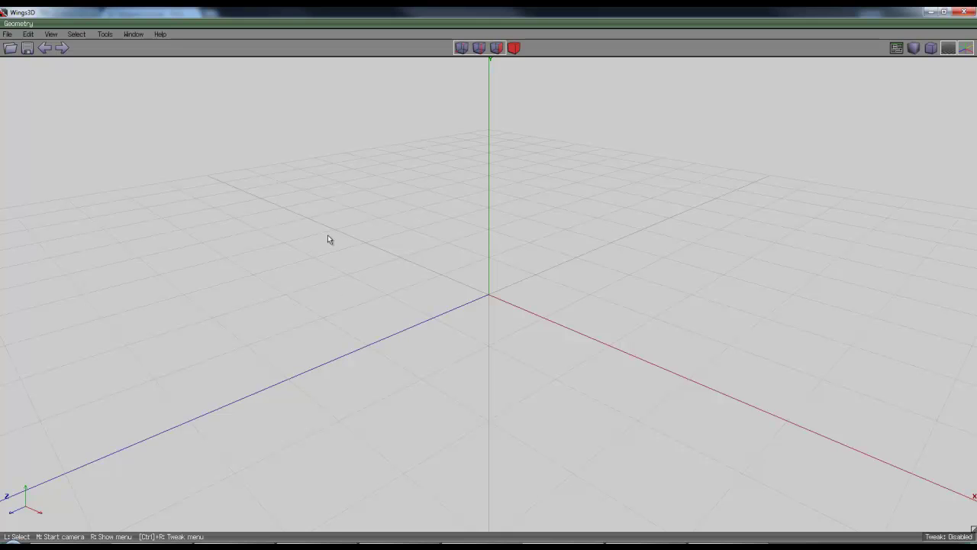
right_click(364, 140)
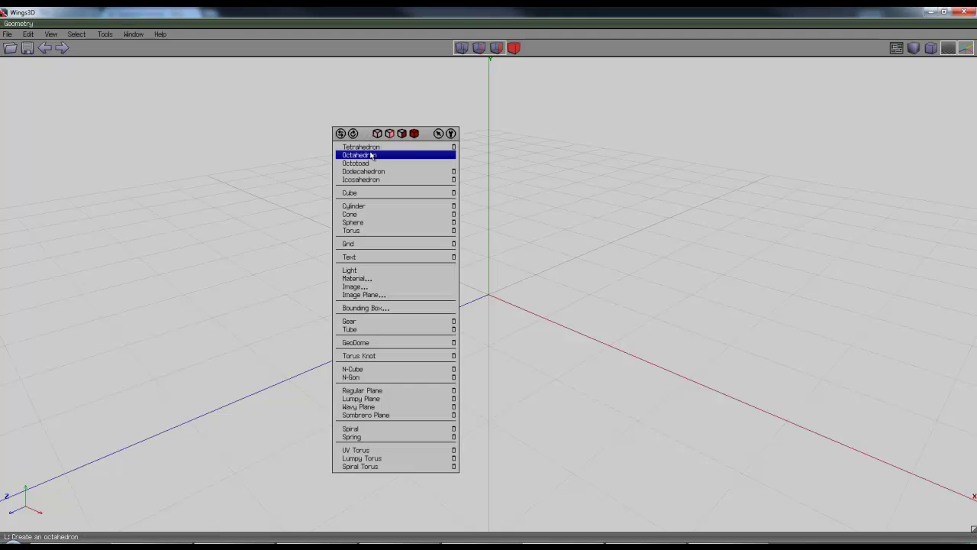
left_click(375, 147)
middle_click(374, 152)
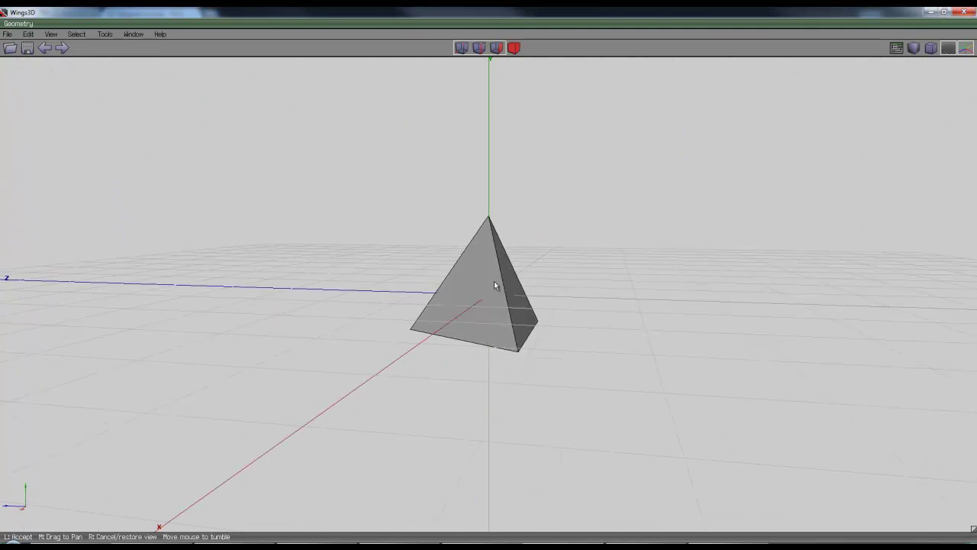
left_click(738, 176)
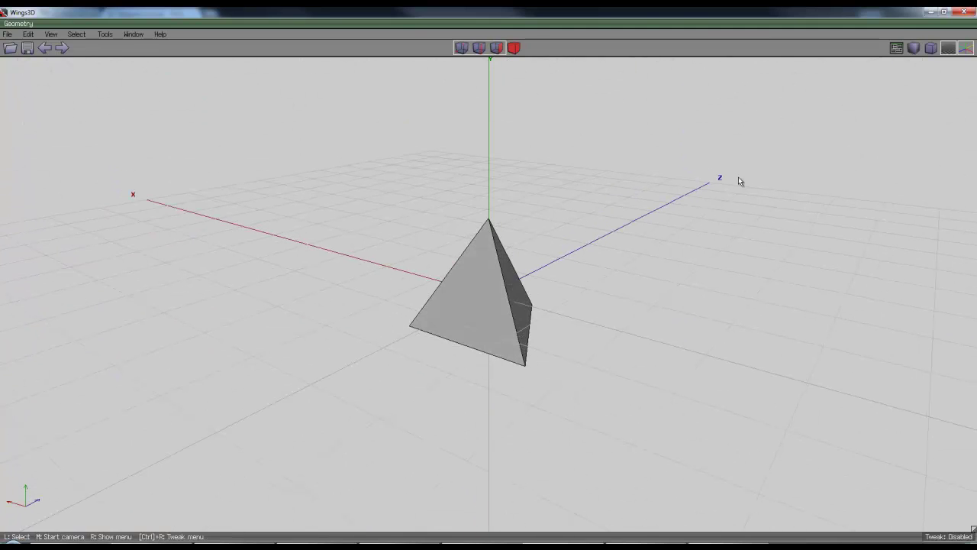
Select all edges of the tetrahedron and connect their midpoints, splitting each face into four triangles
left_click(501, 294)
left_click(478, 47)
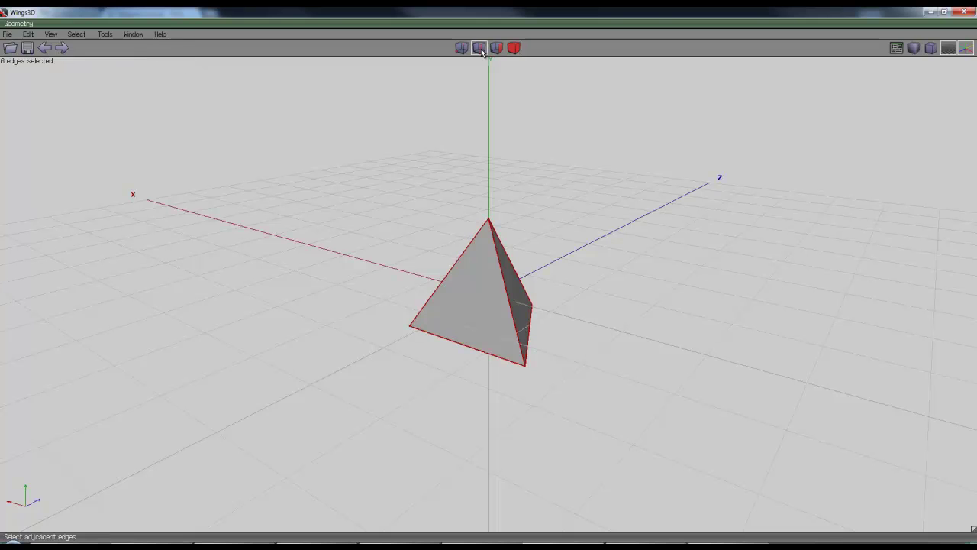
key("c")
middle_click(592, 196)
left_click(504, 282)
middle_click(651, 193)
left_click(518, 101)
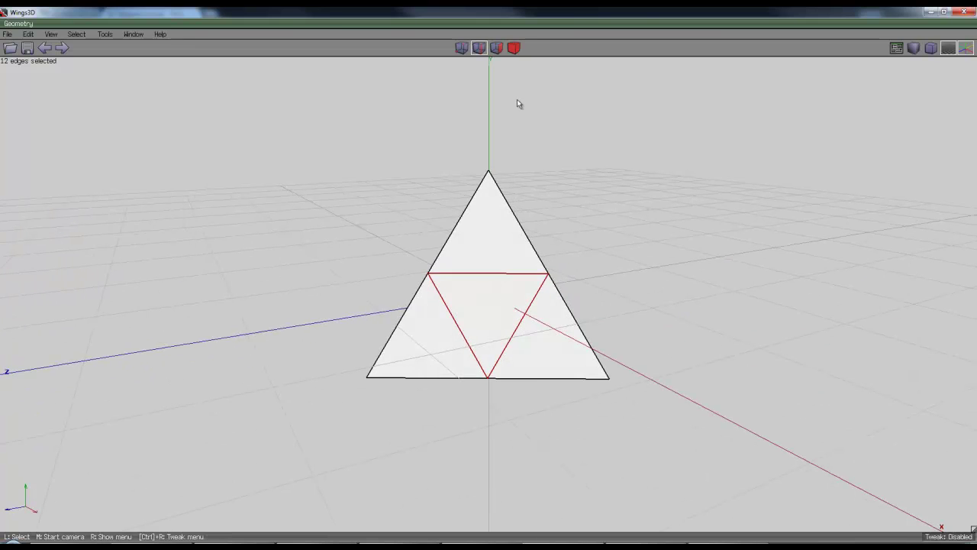
Select the central triangle on each of the tetrahedron's four sides, including the underside
left_click(496, 48)
left_click(488, 292)
middle_click(487, 292)
left_click(493, 282)
left_click(484, 303)
middle_click(484, 303)
left_click(497, 282)
left_click(471, 343)
middle_click(471, 342)
left_click(493, 284)
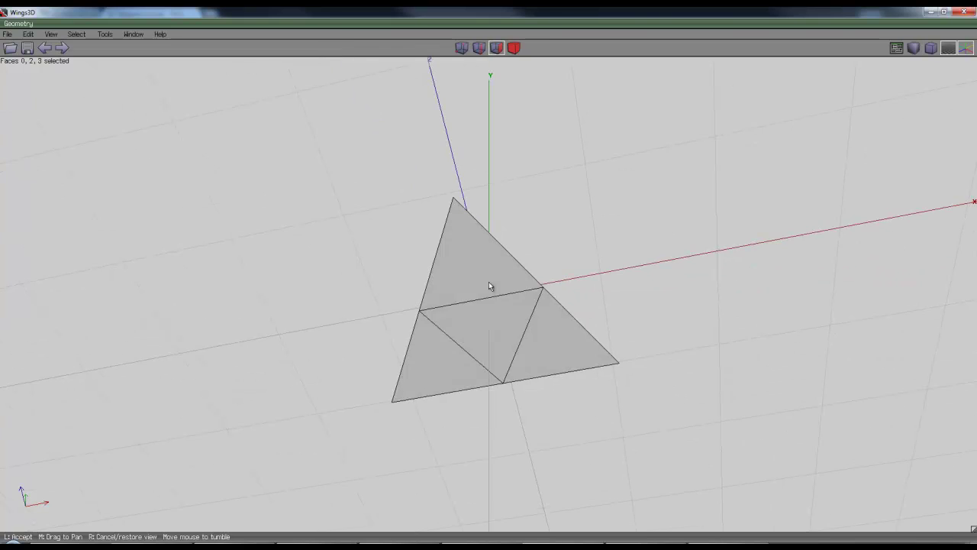
left_click(493, 317)
middle_click(613, 293)
left_click(489, 279)
middle_click(593, 184)
left_click(591, 184)
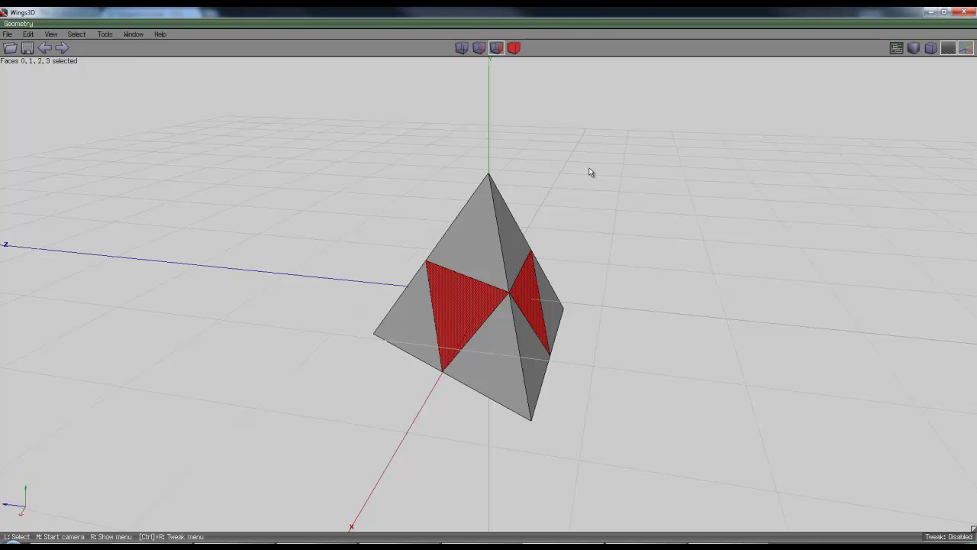
Intrude the four selected central triangles to hollow out the tetrahedron, and dissolve the split lines on the inner faces
right_click(585, 166)
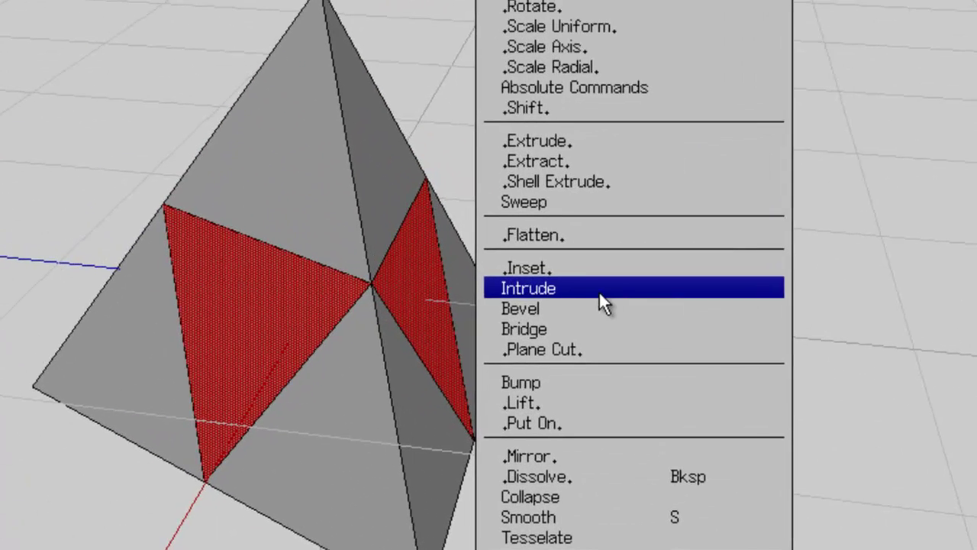
left_click(600, 290)
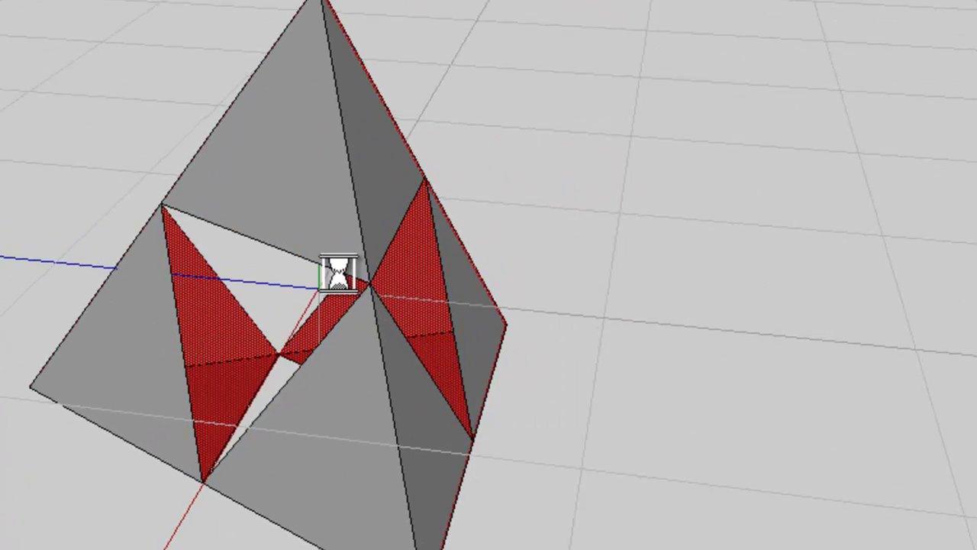
middle_click_drag(592, 287, 235, 359)
scroll(321, 255, "up", 5)
key("BackSpace")
middle_click(776, 36)
left_click(310, 259)
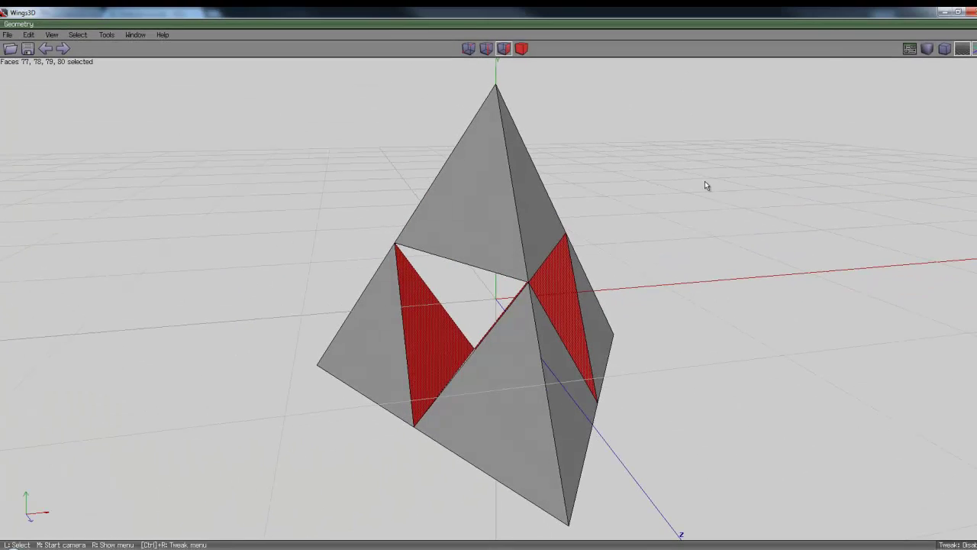
Select all edges of the hollowed tetrahedron and connect their midpoints to subdivide its faces into smaller triangles
left_click(521, 48)
left_click(486, 48)
middle_click_drag(622, 162, 580, 87)
key("c")
Clear the selection and select the eight central triangles on the first two visible face directions of the four smaller tetrahedra
left_click(504, 49)
key("space")
left_click(497, 194)
left_click(578, 384)
left_click(375, 363)
mouse_move(507, 222)
middle_mouse_down()
mouse_move(497, 290)
mouse_move(497, 228)
middle_mouse_up()
left_click(495, 231)
left_click(352, 406)
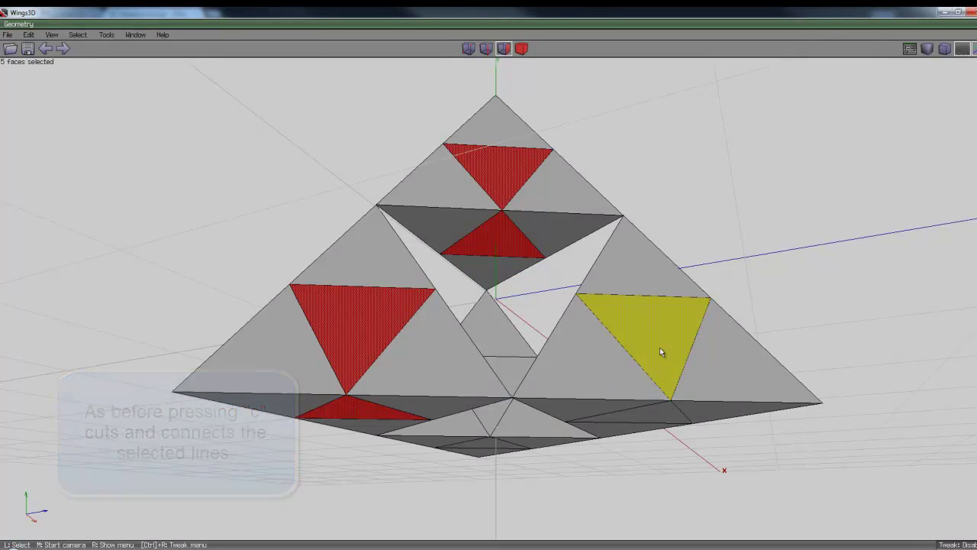
left_click(648, 414)
left_click(490, 447)
left_click(494, 420)
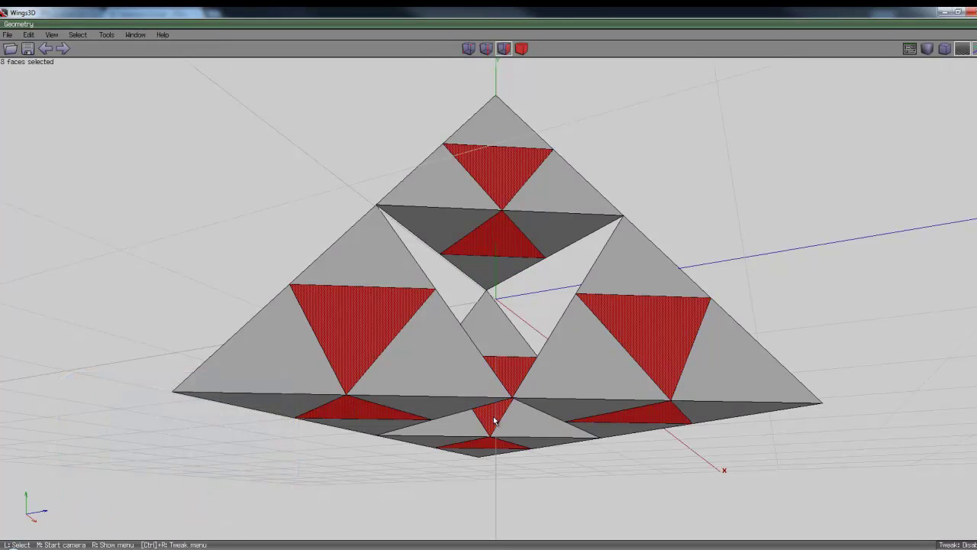
Add the central triangles on the remaining sides of the smaller tetrahedra to the selection, making sixteen faces
middle_click(508, 287)
middle_click_drag(497, 289, 495, 284)
left_click(496, 284)
left_click(452, 324)
left_click(374, 323)
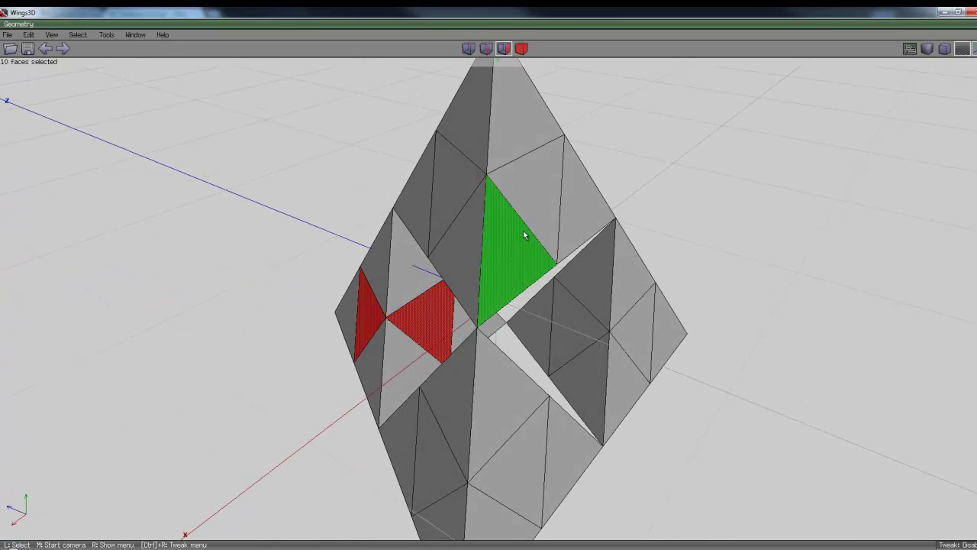
left_click(525, 210)
left_click(467, 185)
left_click(589, 328)
left_click(640, 334)
left_click(500, 464)
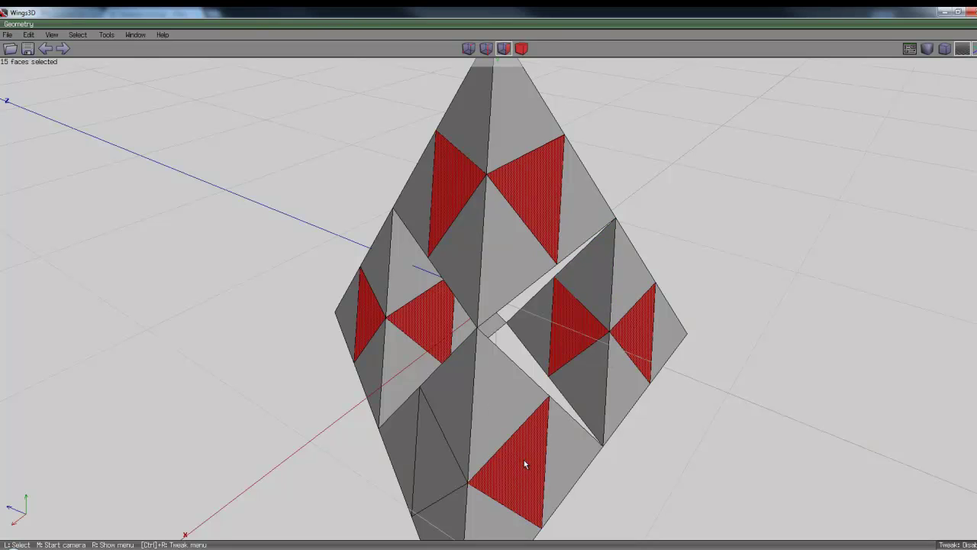
left_click(446, 467)
middle_click(446, 467)
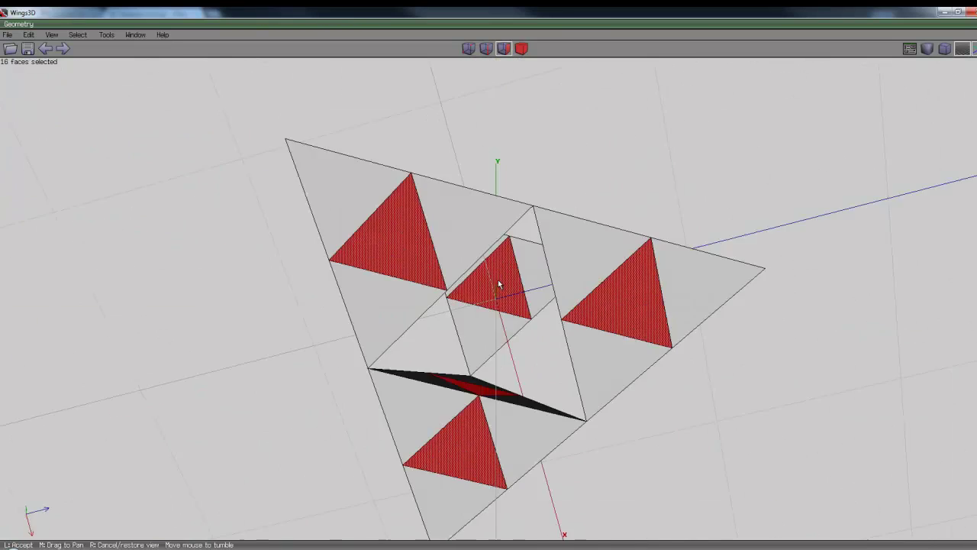
left_click(498, 298)
Try to intrude the sixteen selected central triangles, and undo the intrusion
right_click(704, 279)
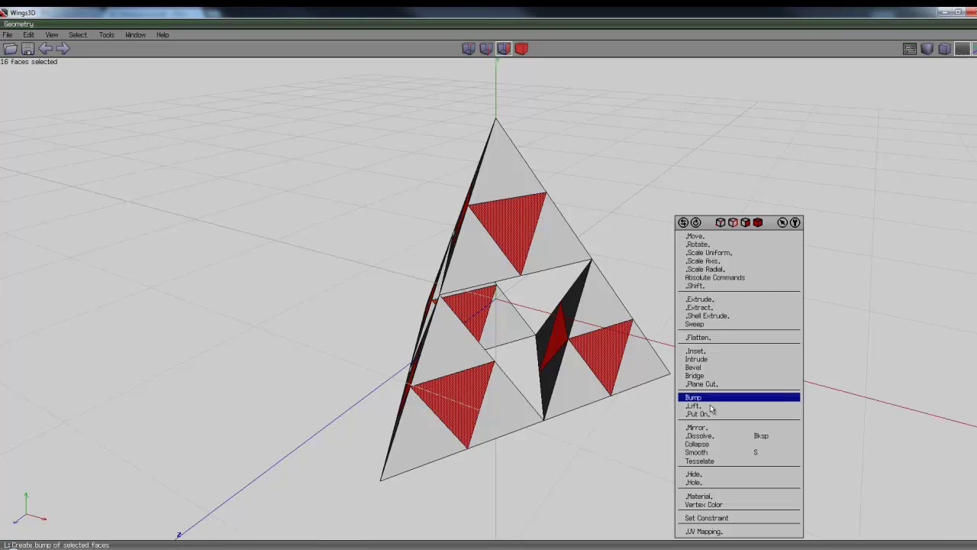
left_click(715, 359)
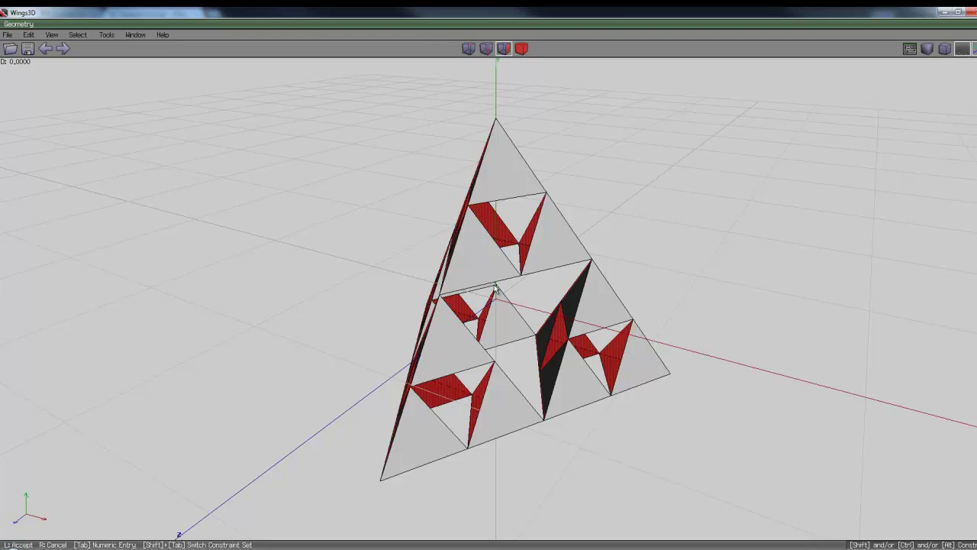
left_click(710, 350)
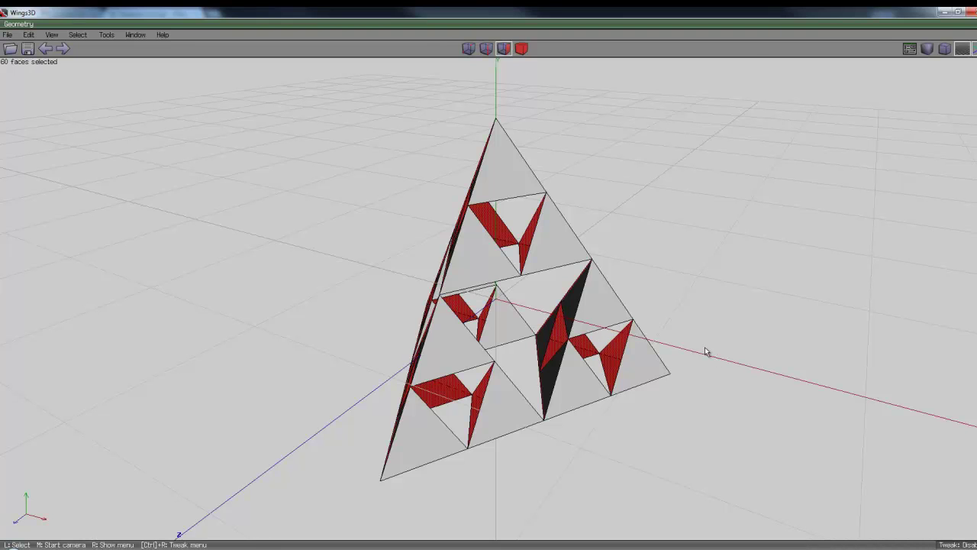
key("ctrl+alt+z")
Turn the selected central triangles into holes and check the resulting shape from several sides
middle_click(724, 241)
left_click(724, 241)
right_click(723, 245)
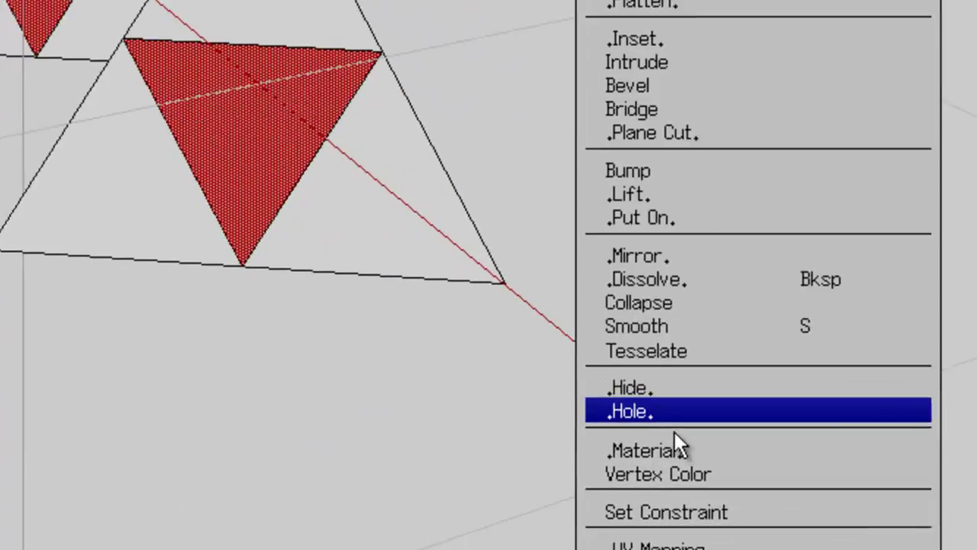
left_click(719, 486)
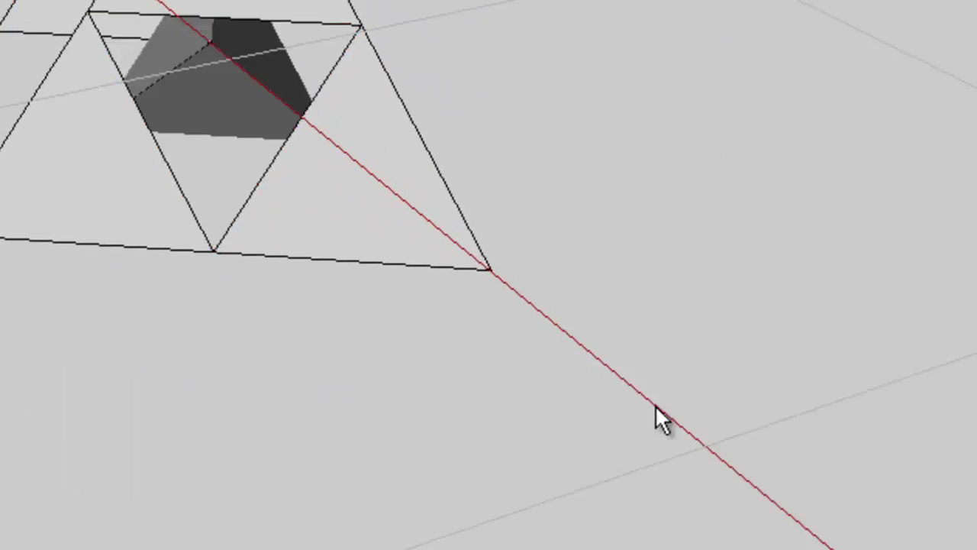
middle_click(621, 29)
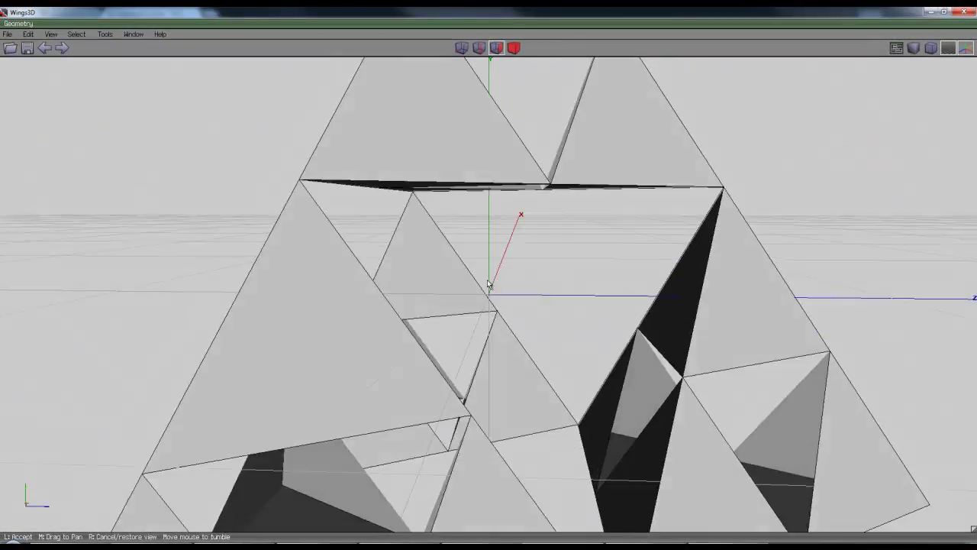
left_click(621, 30)
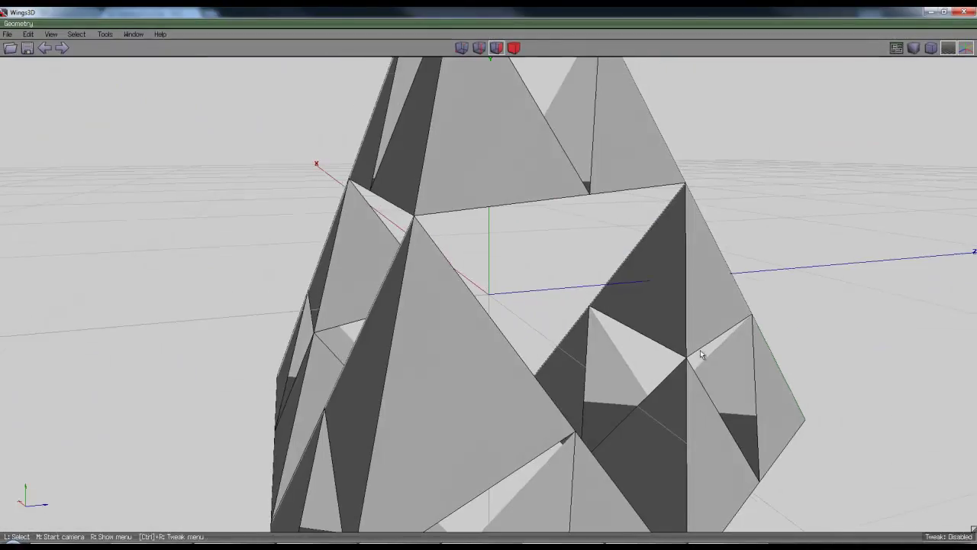
scroll(796, 261, "down", 6)
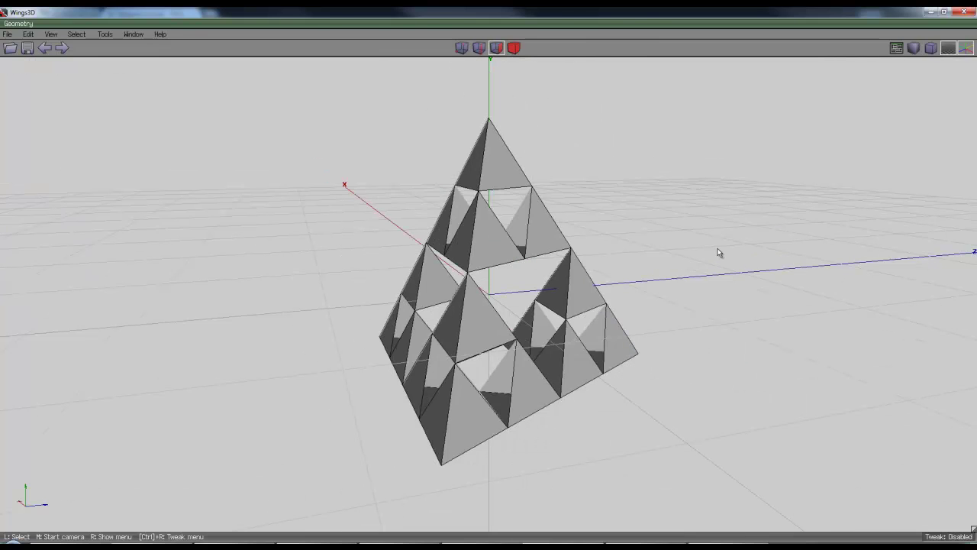
middle_click_drag(717, 252, 700, 255)
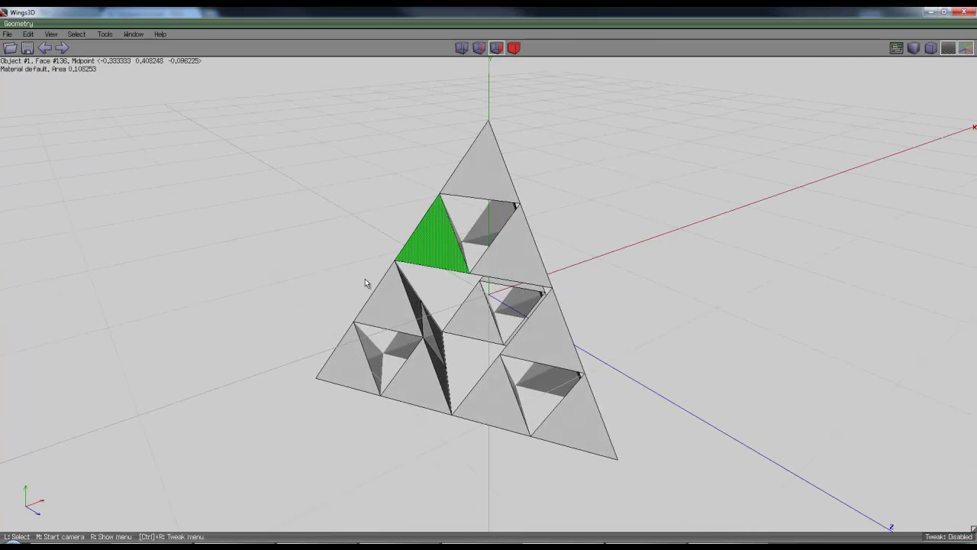
middle_click_drag(684, 308, 676, 312)
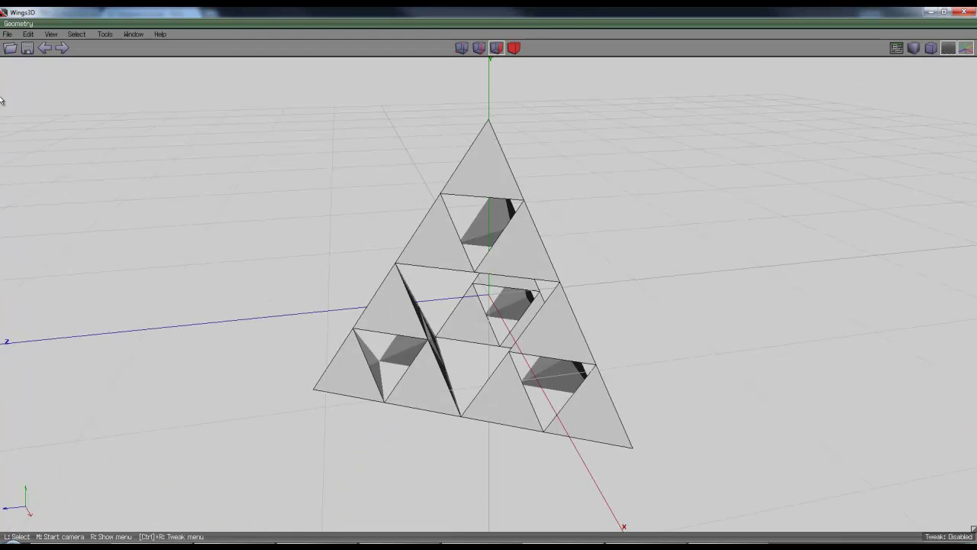
Export the model in 3D Studio (.3ds) format with the file name tetrahedron_piece
left_click(8, 35)
mouse_move(114, 145)
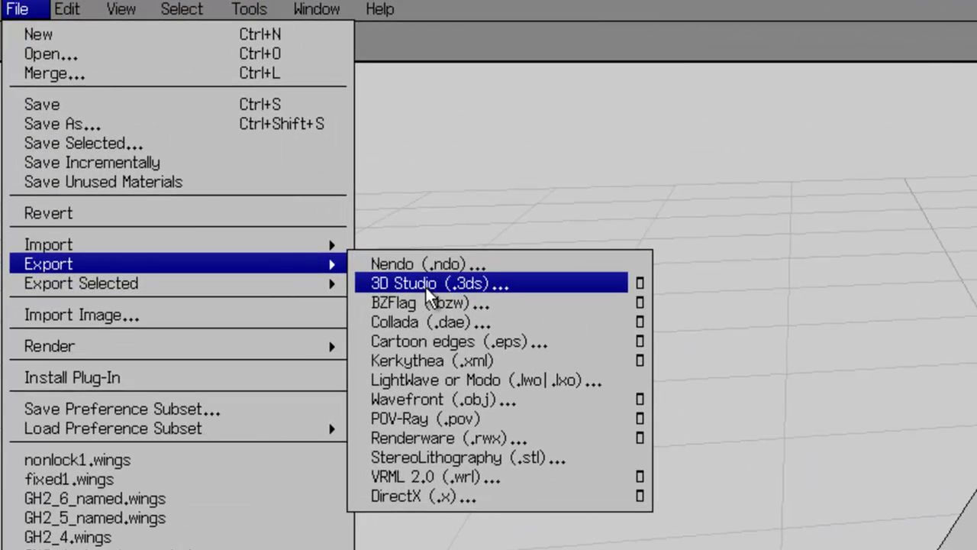
left_click(425, 287)
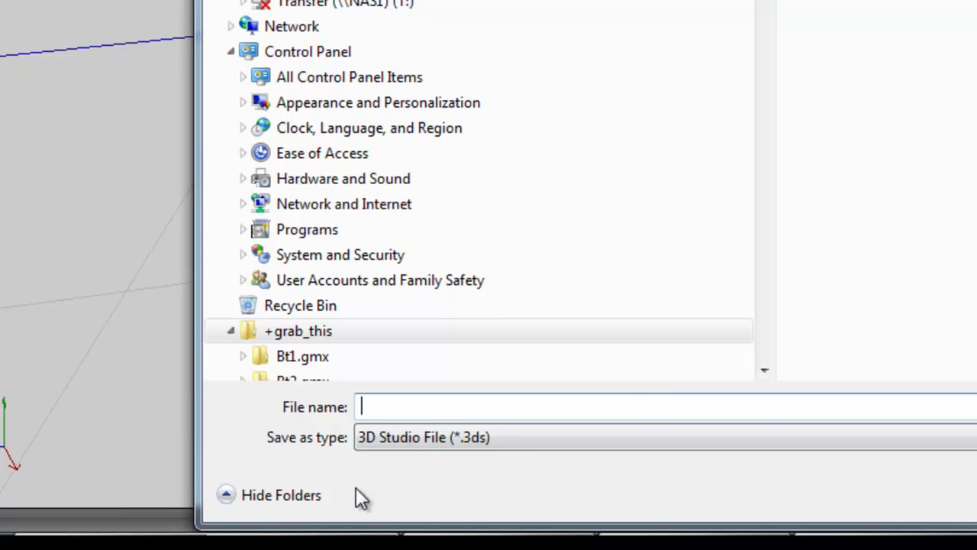
type("tetrahe")
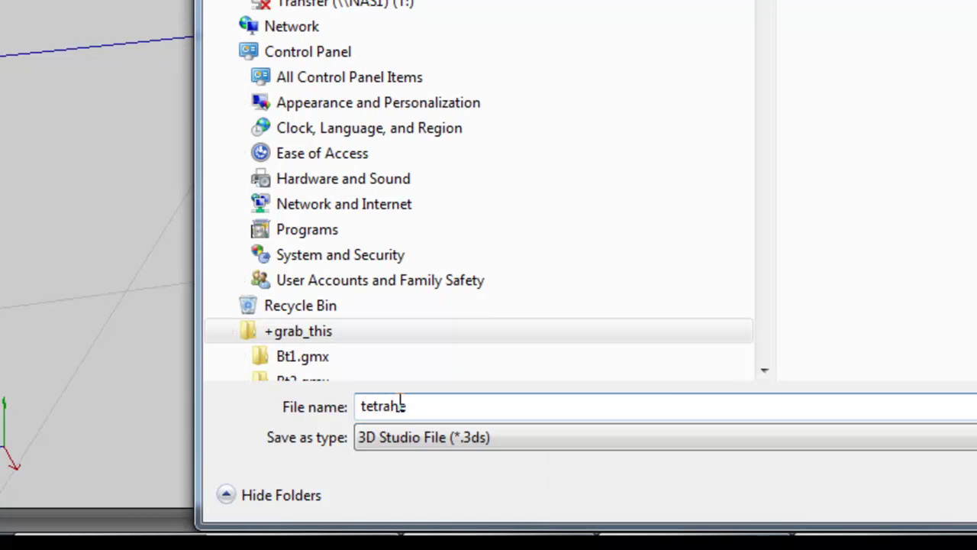
type("dron_piece")
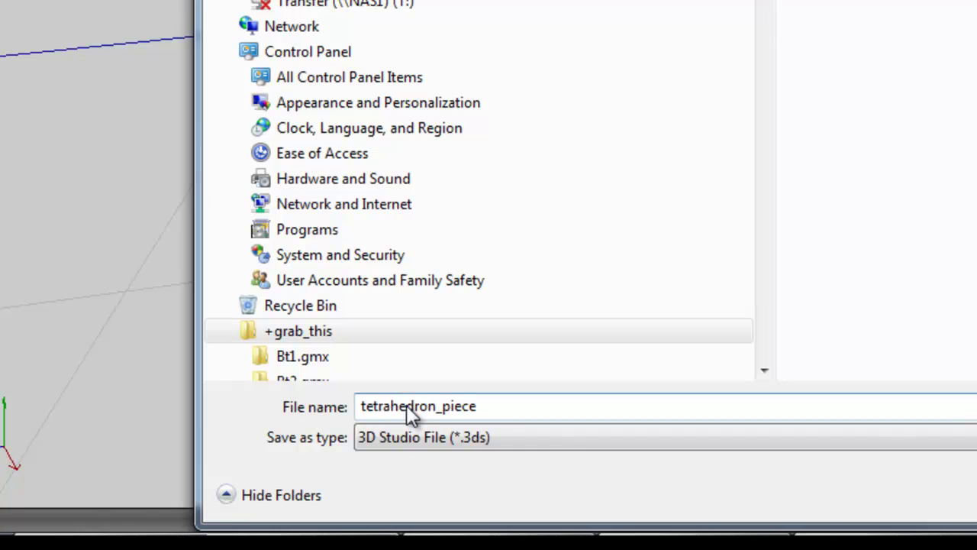
key("Return")
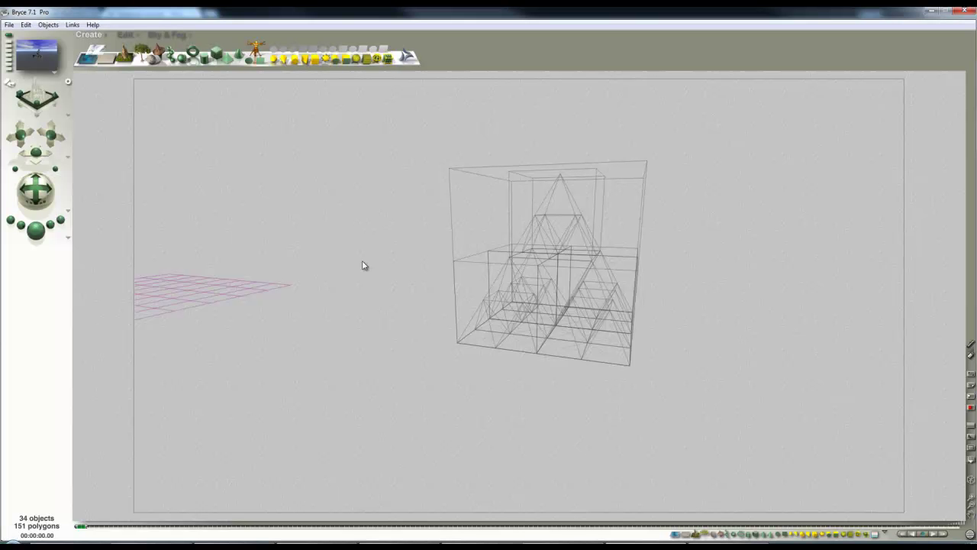
Switch to Bryce, delete the existing pyramid objects, and import the exported tetrahedron_piece file from the +grab_this folder
left_click_drag(715, 397, 496, 241)
key("Delete")
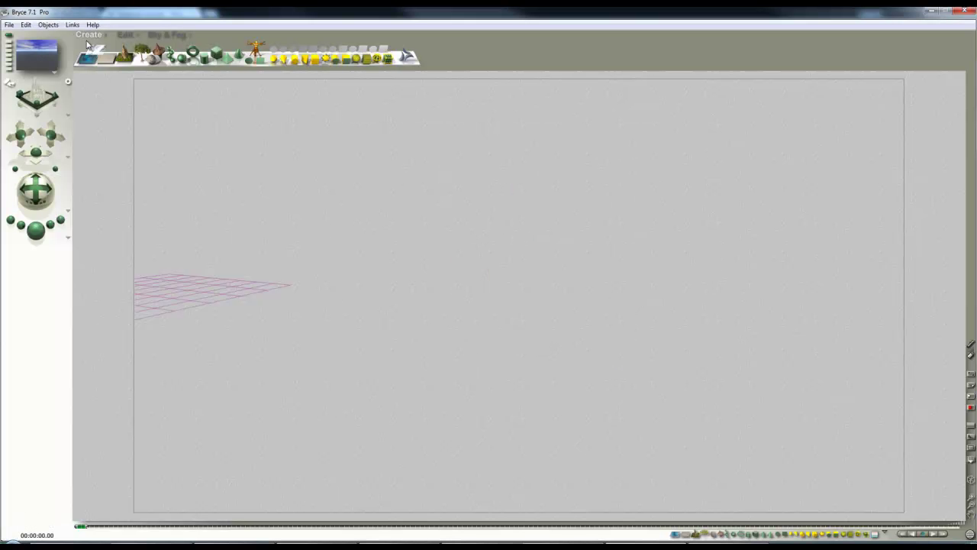
left_click(9, 24)
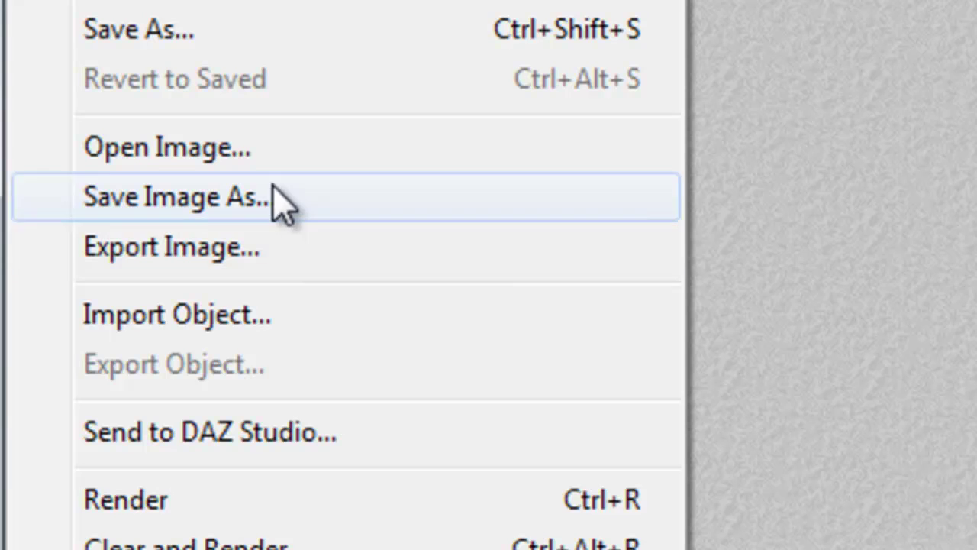
left_click(279, 309)
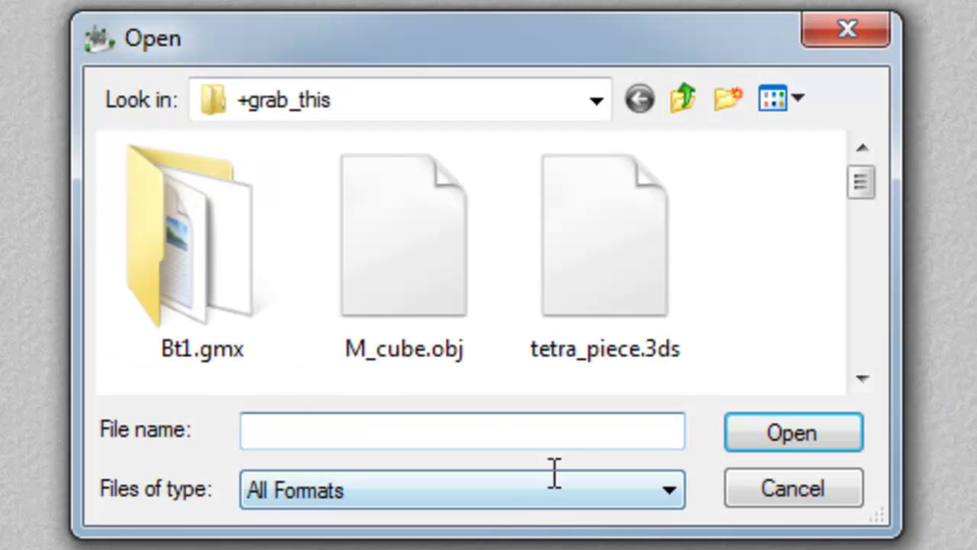
left_click_drag(861, 193, 864, 254)
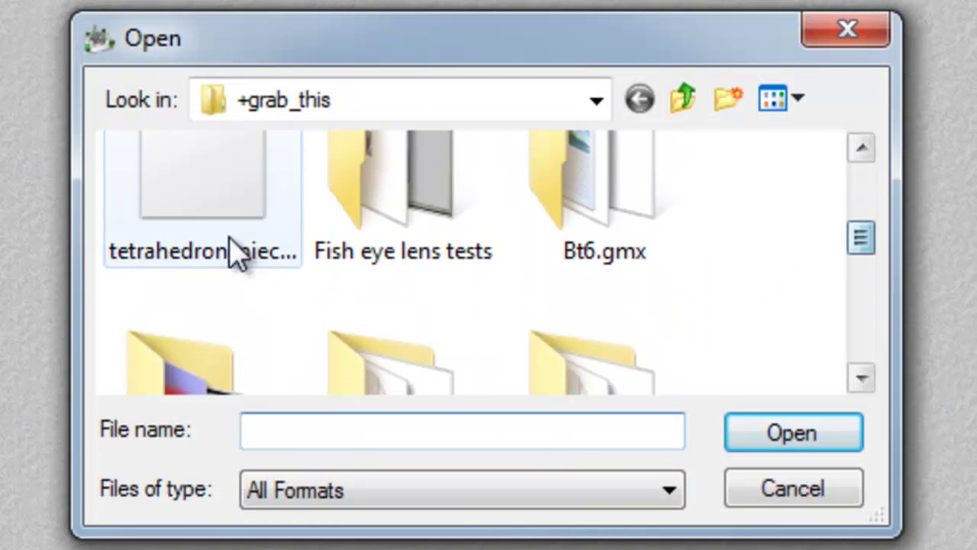
left_click(229, 247)
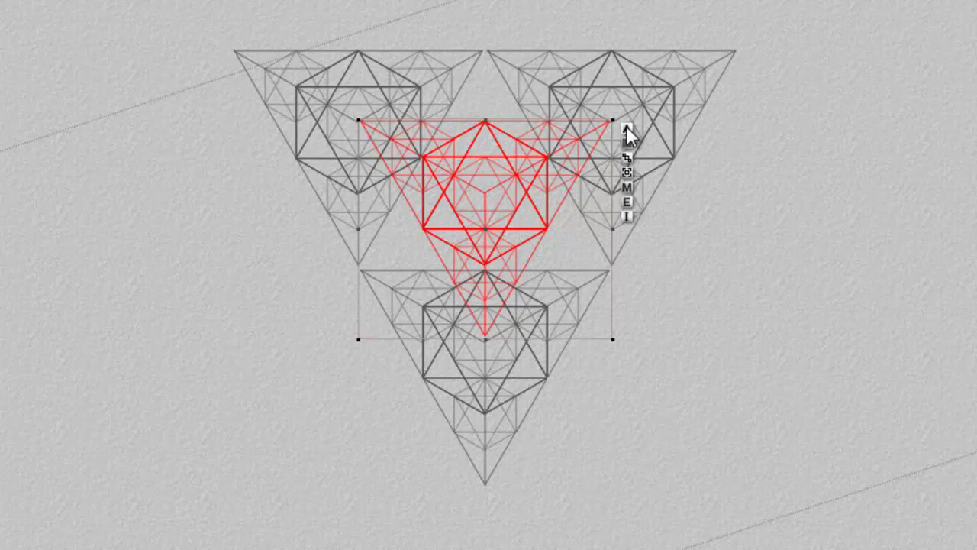
Set the Z position of the middle tetrahedron copy to -6 and raise it onto the tips of the other three
left_click(626, 130)
left_click(849, 396)
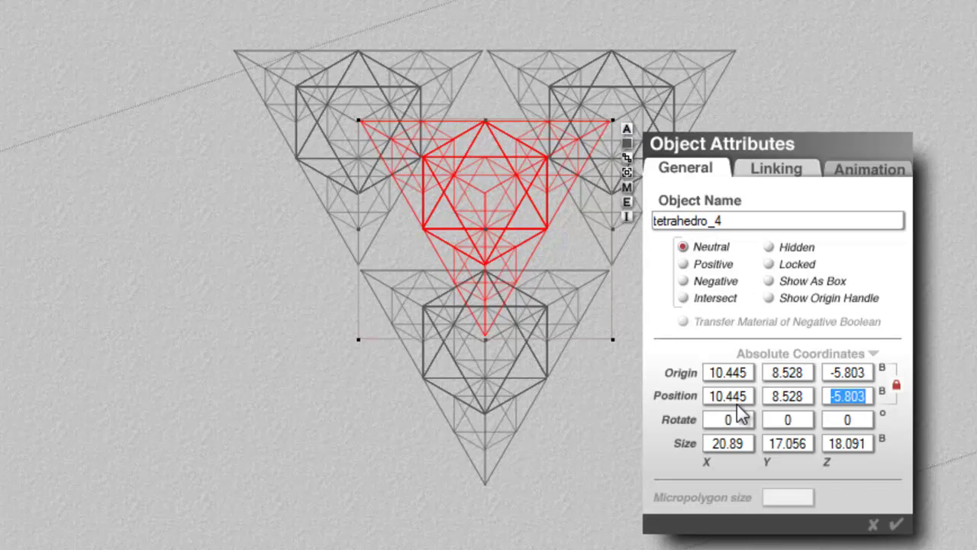
type("0")
type("6")
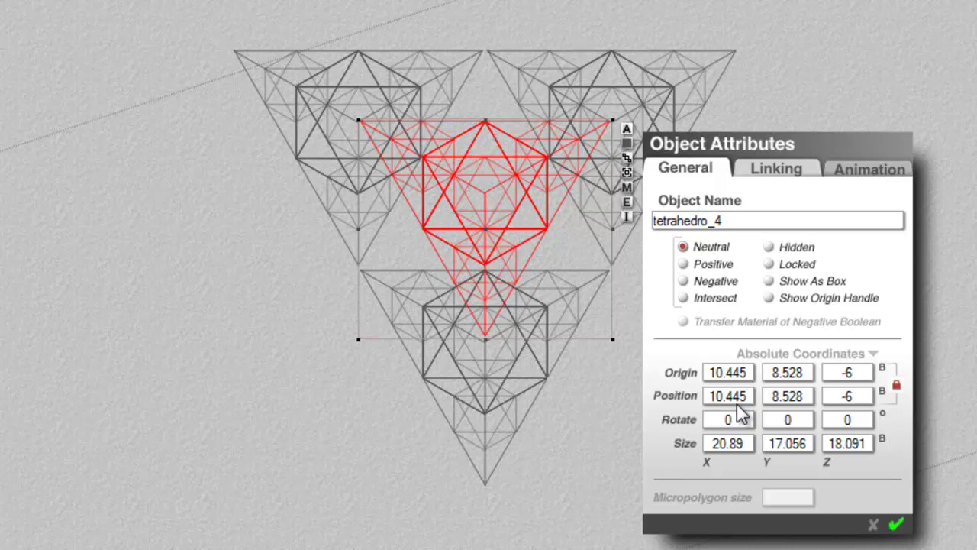
key("Return")
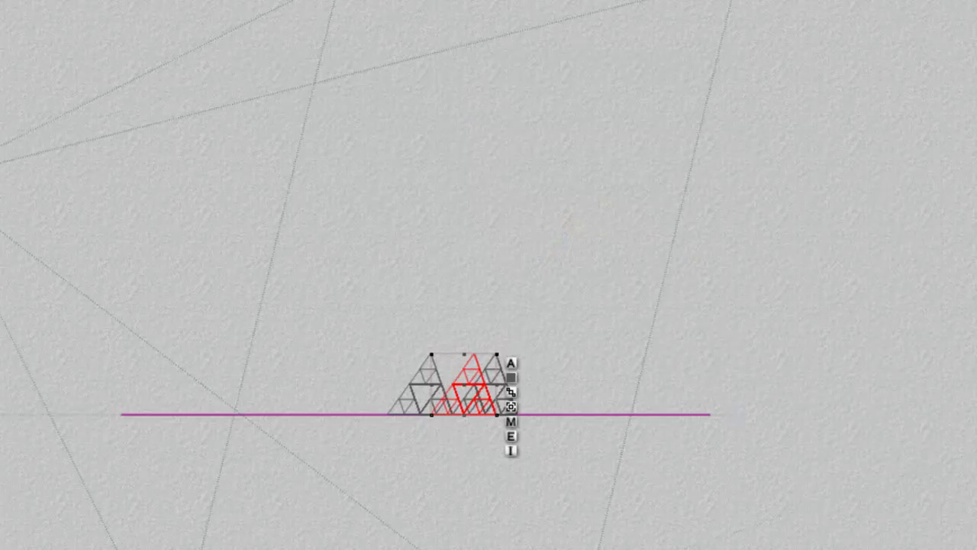
key("Page_Up")
key("Page_Up")
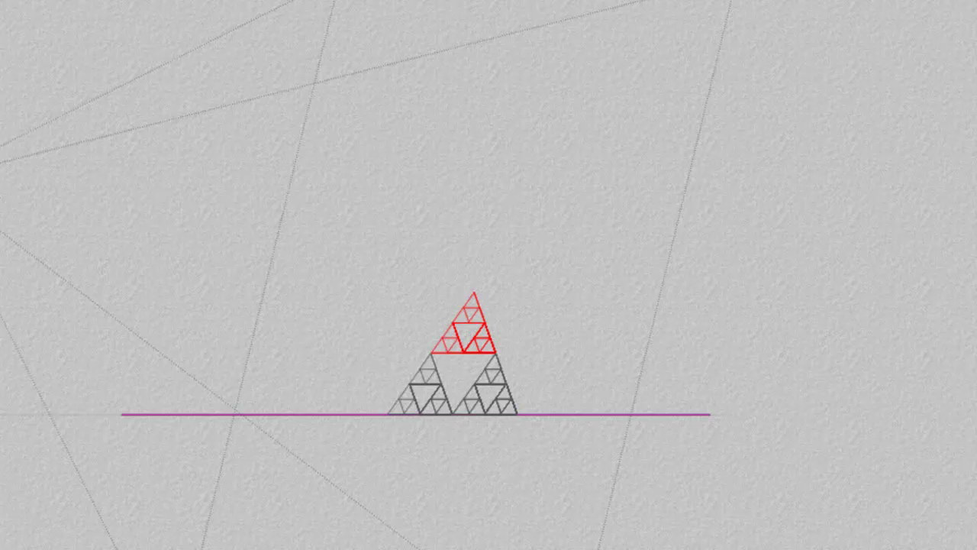
Select all four tetrahedra in the top view and group them
key("2")
left_click_drag(884, 495, 119, 2)
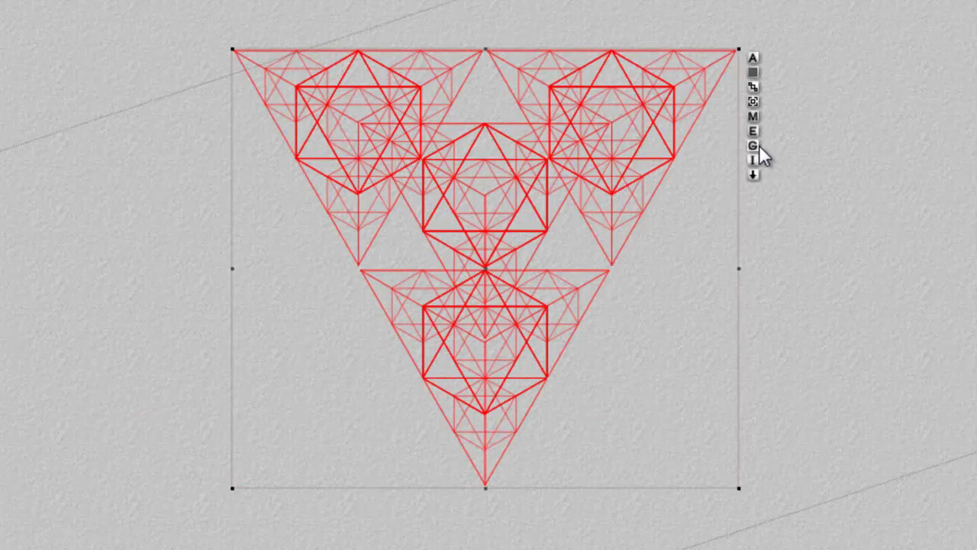
left_click(753, 145)
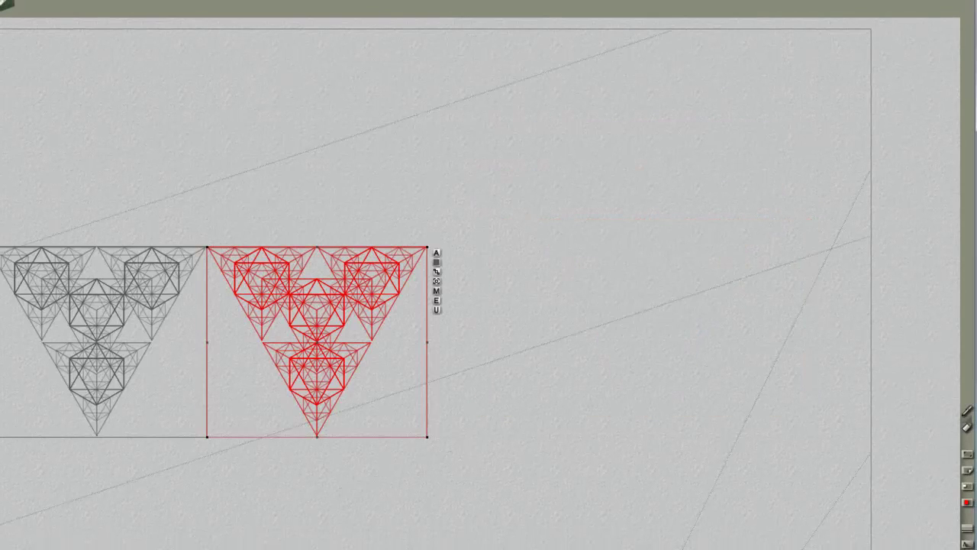
Duplicate the second tetrahedron group and place the copy centred below the upper pair, with its corners touching their lower tips
key("ctrl+d")
key("Down")
key("Down")
key("Down")
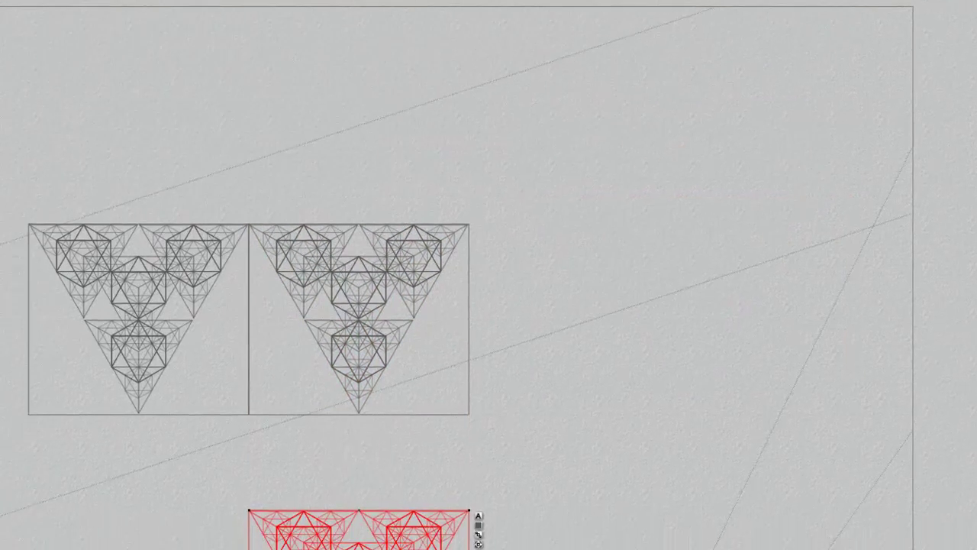
key("Up")
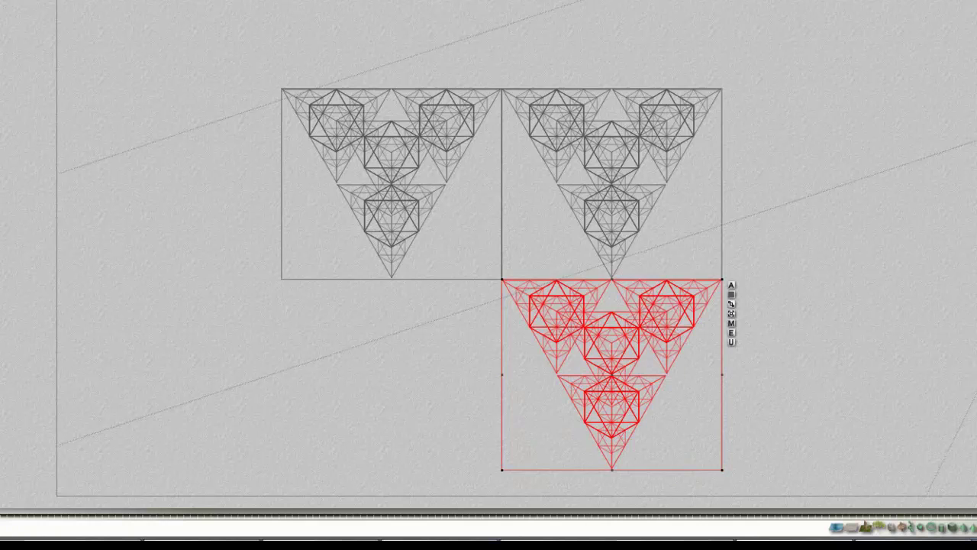
key("Left")
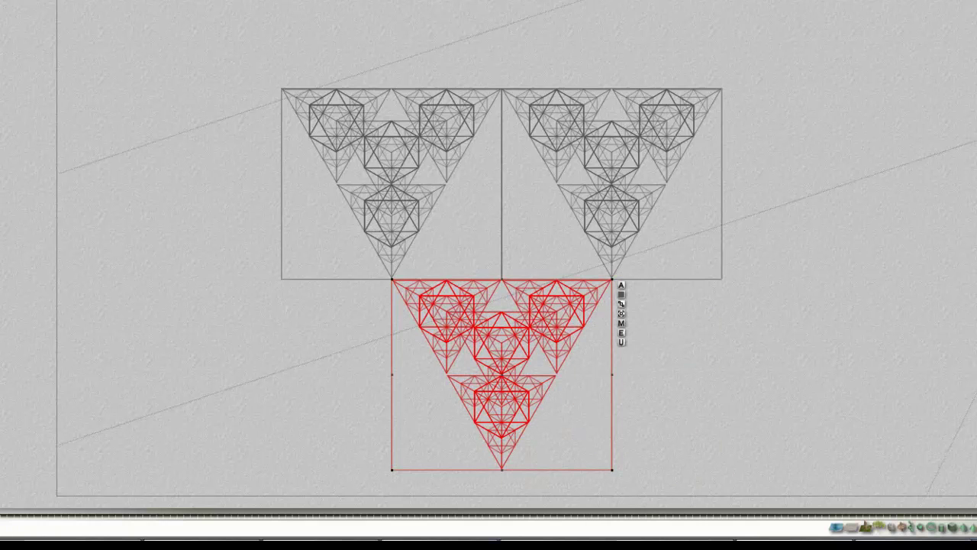
Duplicate the lower tetrahedron group, centre the copy among the three groups, and raise it onto their tips
left_click_drag(501, 374, 501, 218)
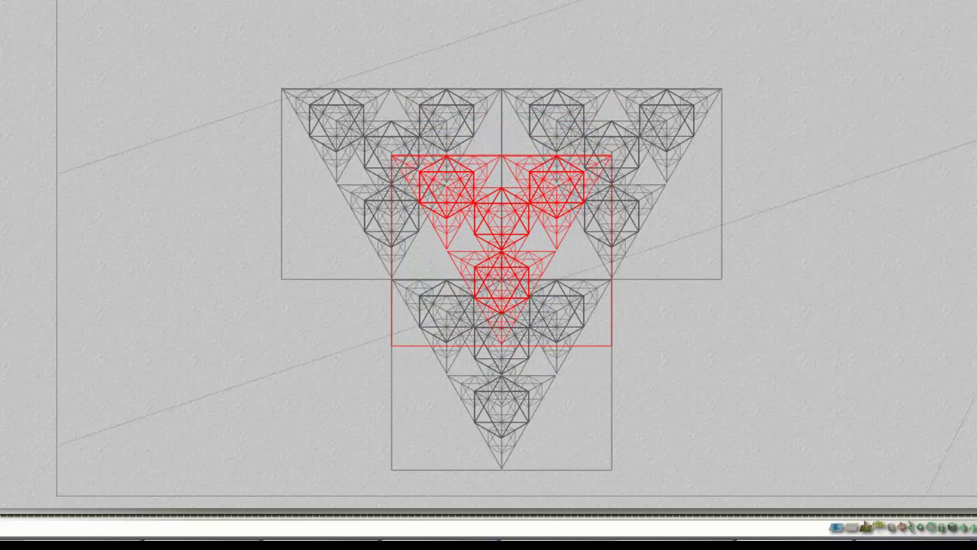
key("Down")
key("Down")
key("Up")
key("3")
key("Page_Up")
key("Page_Up")
key("1")
key("2")
Select all four tetrahedron groups in the top view and group them
left_click_drag(818, 343, 361, 59)
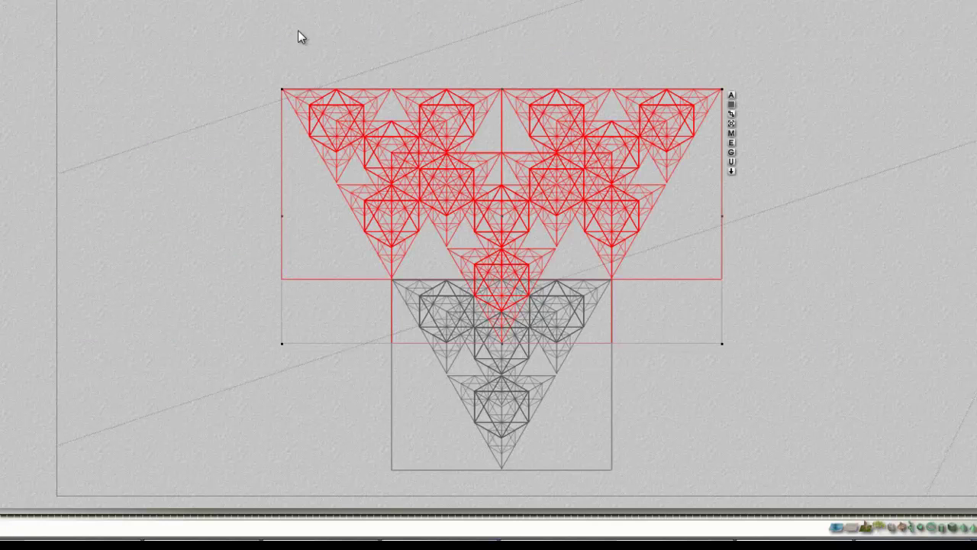
left_click_drag(840, 419, 319, 40)
left_click(731, 153)
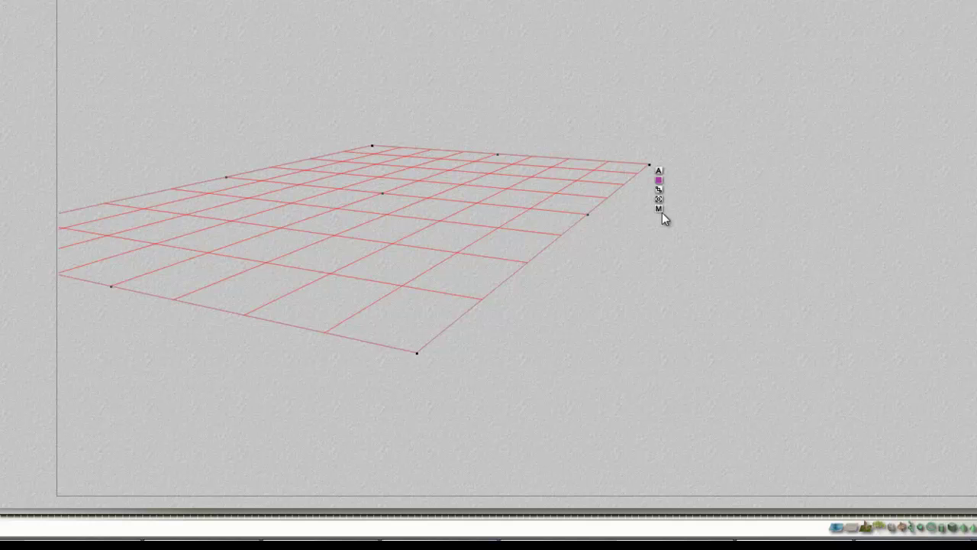
Edit the ground plane's material, assigning texture A to the Diffuse colour and choosing basic triangle from the Basic category
left_click(659, 210)
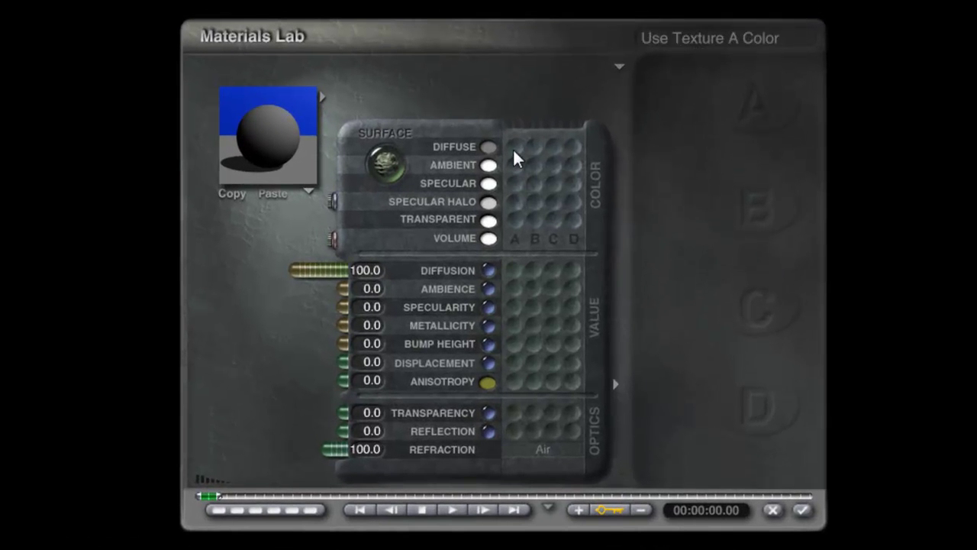
left_click(516, 147)
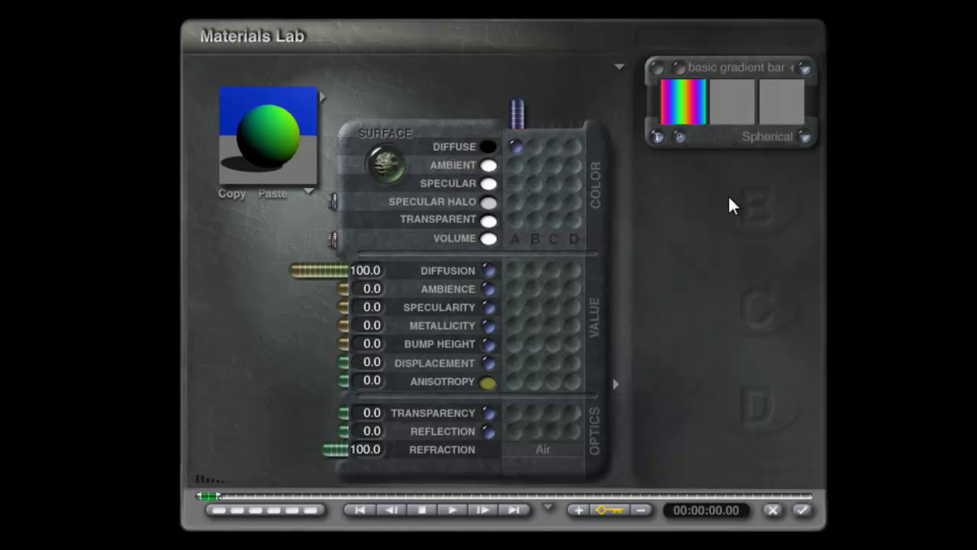
left_click(723, 69)
left_click_drag(290, 258, 293, 319)
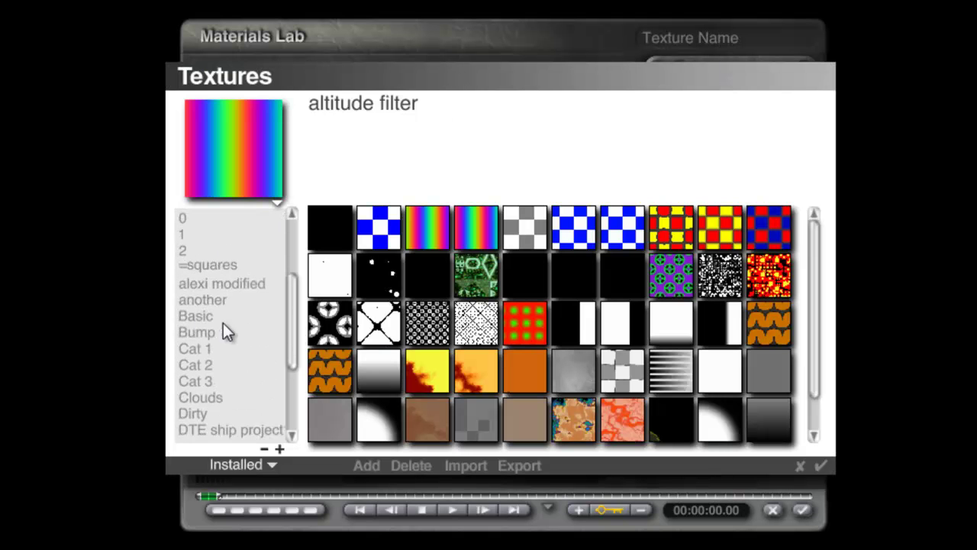
left_click(195, 316)
left_click(381, 241)
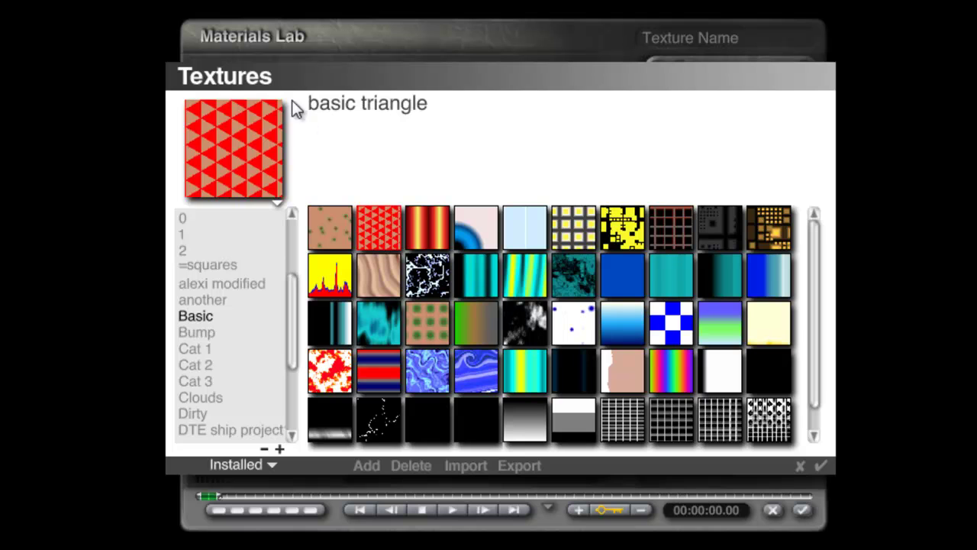
left_click(827, 467)
Show component 1's noise, filter and phase in the Deep Texture Editor and set its Triangle noise to 2D
left_click(681, 67)
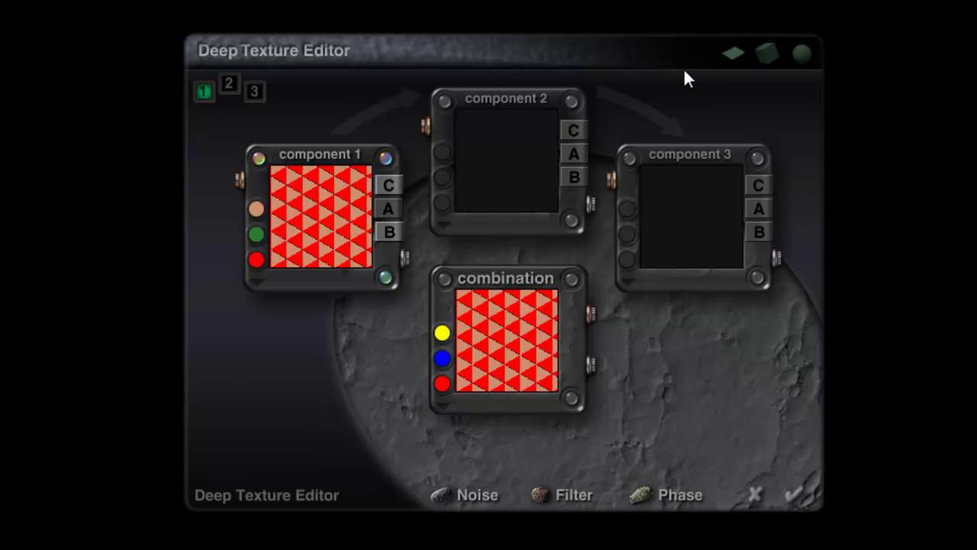
left_click(260, 159)
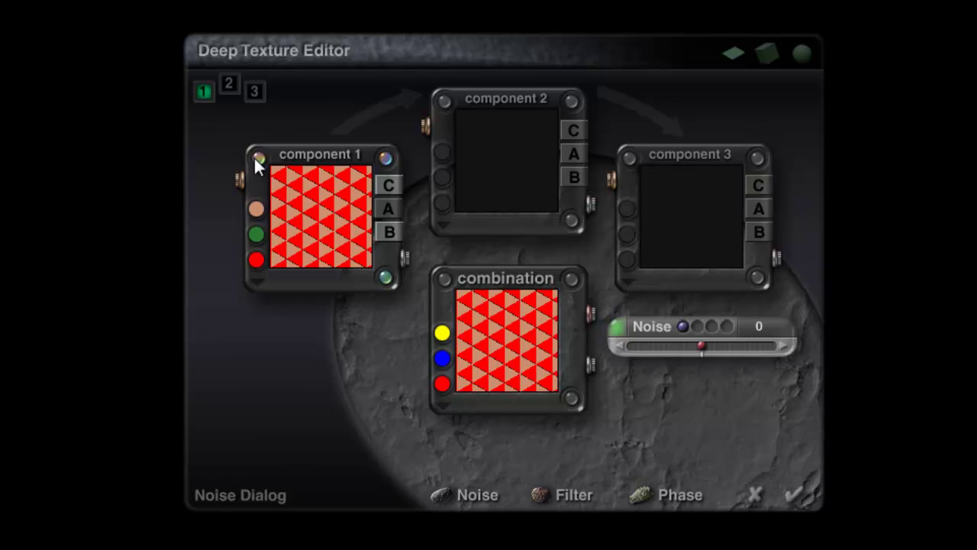
left_click(385, 159)
left_click(385, 277)
left_click(617, 328)
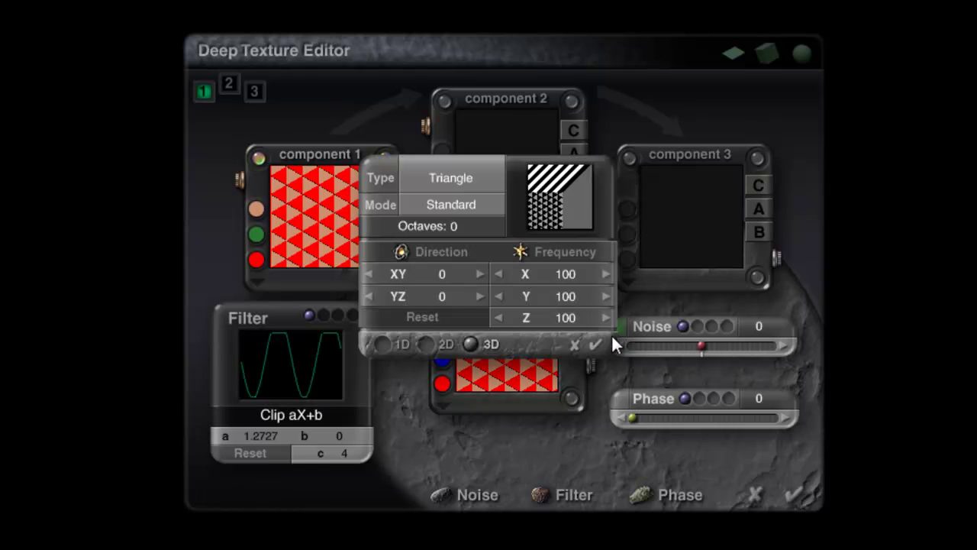
left_click(435, 342)
left_click(435, 350)
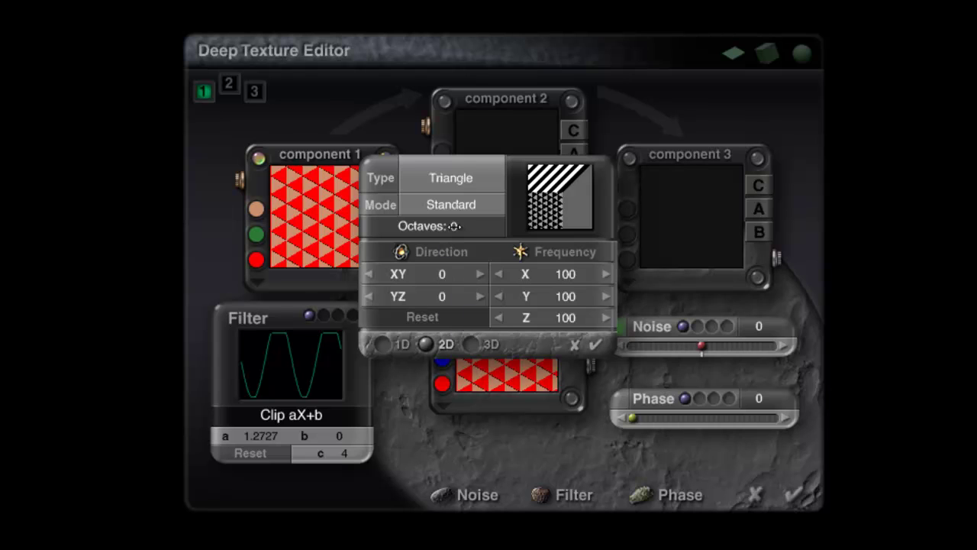
Set component 1's Triangle noise to 8 octaves with a frequency of 4067 on X, Y and Z
mouse_move(455, 226)
left_mouse_down()
mouse_move(496, 235)
mouse_move(459, 229)
left_mouse_up()
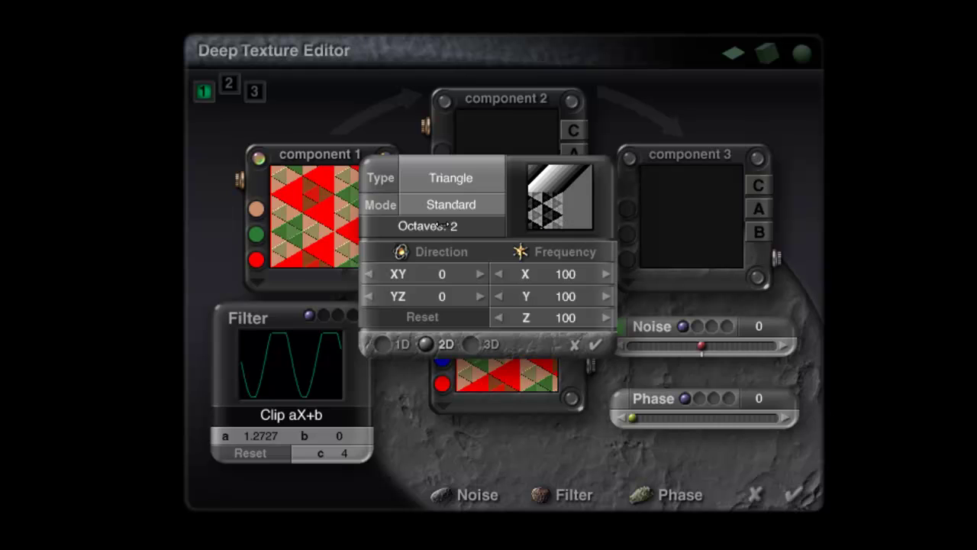
left_click_drag(517, 224, 704, 245)
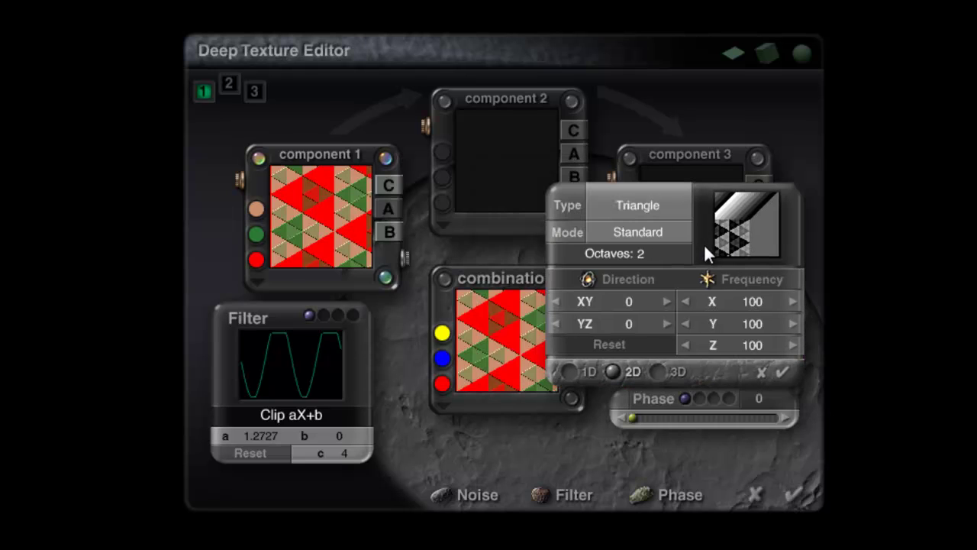
left_click_drag(642, 259, 692, 271)
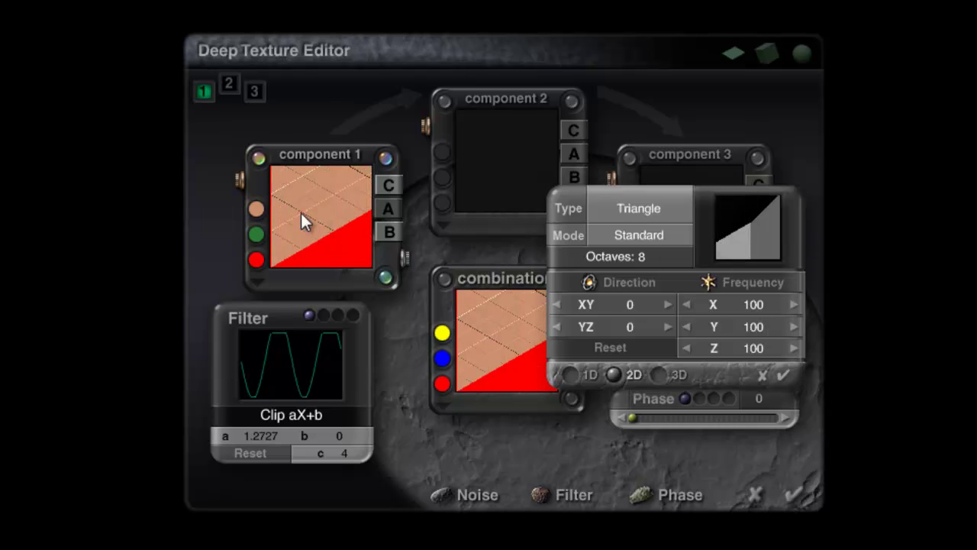
left_click_drag(694, 277, 782, 283)
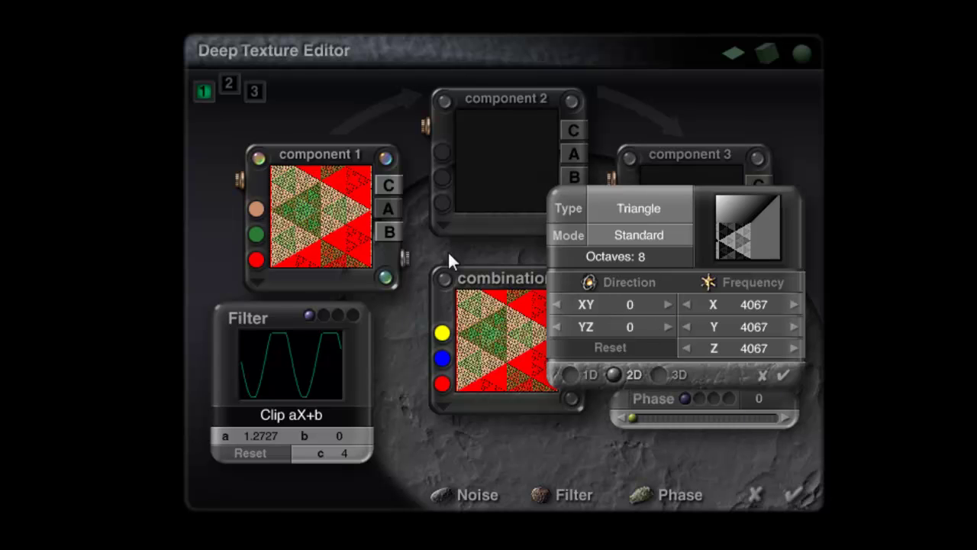
left_click(782, 374)
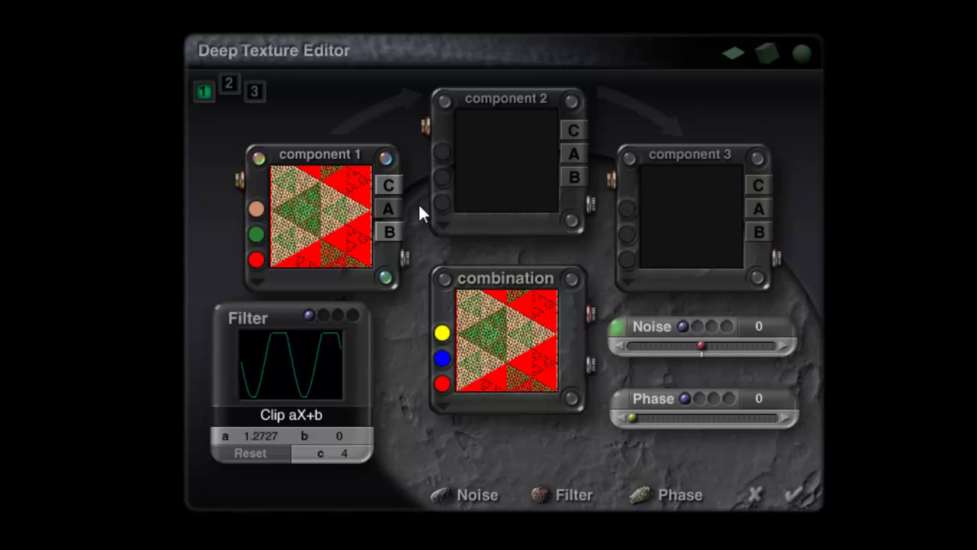
Restrict component 1 to alpha output and apply the Quantize (Xa+b, c) filter with a 1, b 0 and c 2
left_click(390, 233)
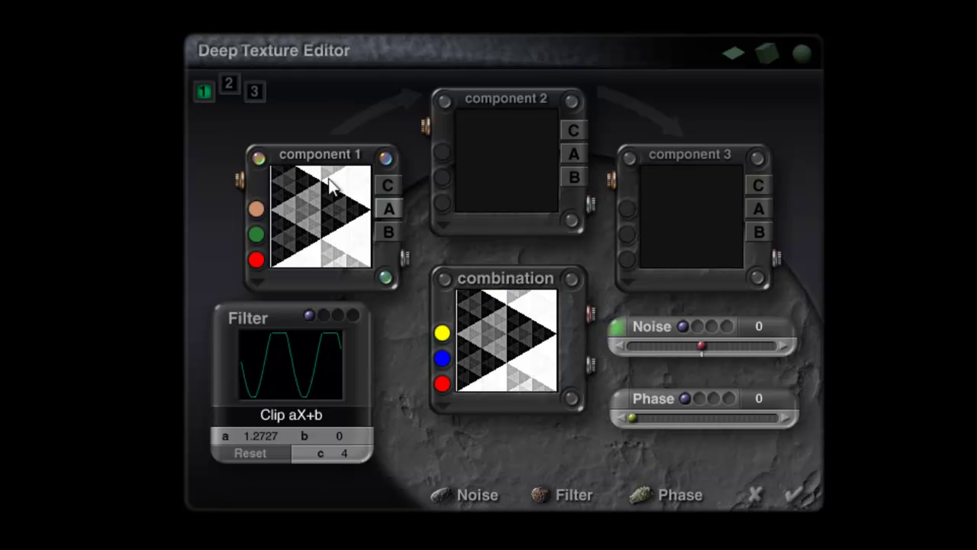
left_click(276, 416)
left_click(349, 450)
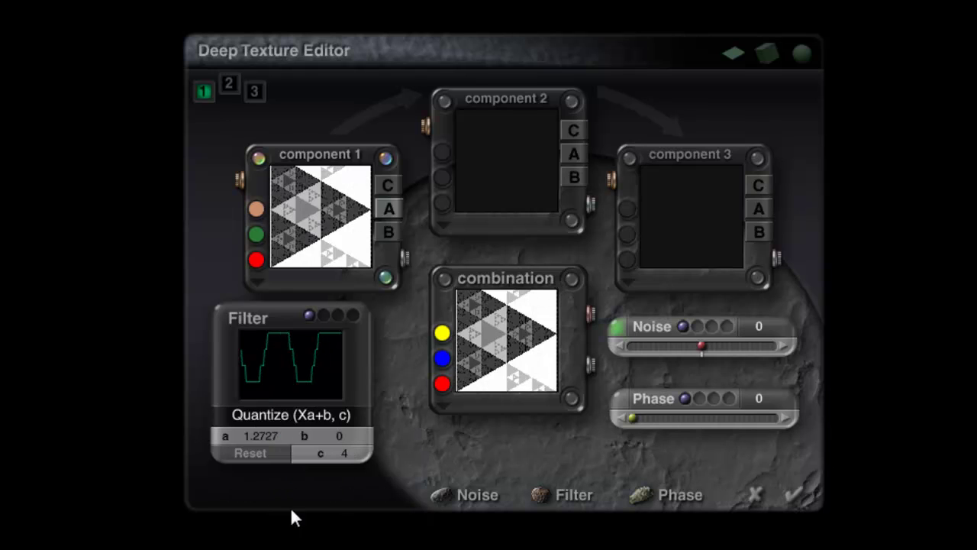
left_click(249, 455)
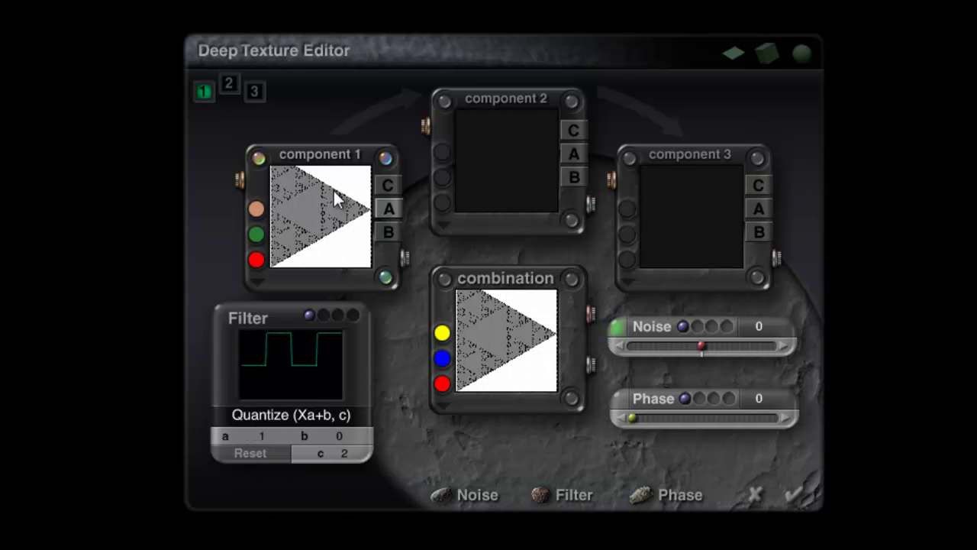
Set component 1's noise frequency to 4000 on X, Y and Z, and accept the edited texture
left_click(620, 327)
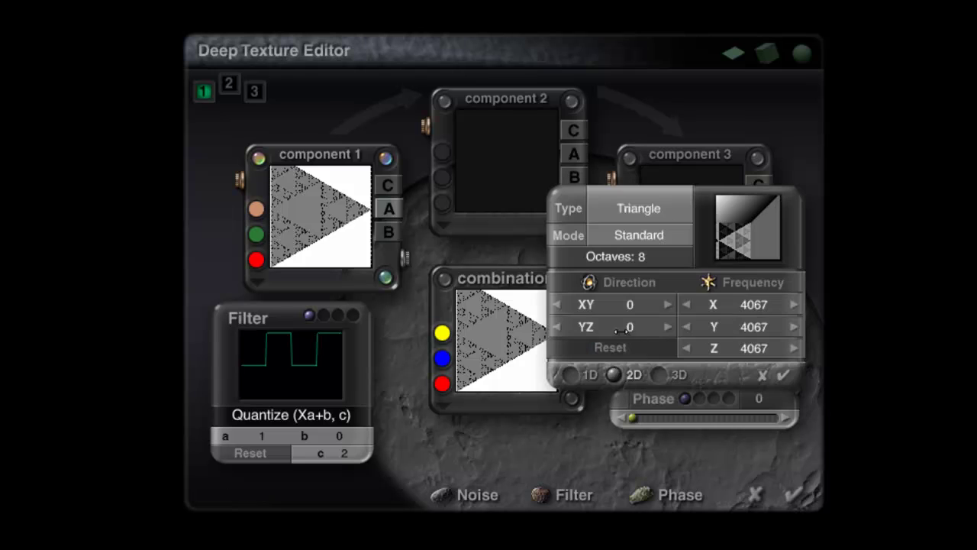
left_click_drag(708, 281, 765, 277)
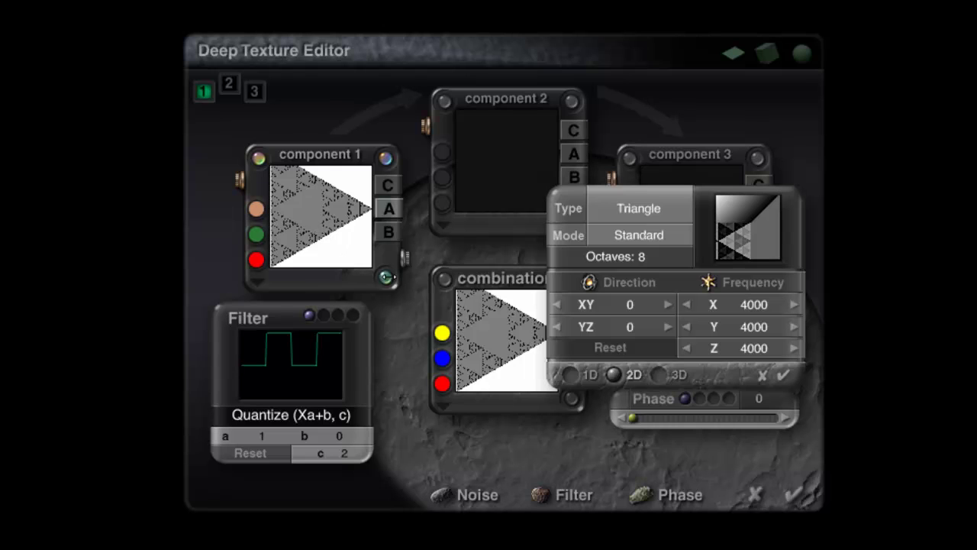
left_click(787, 375)
left_click(795, 495)
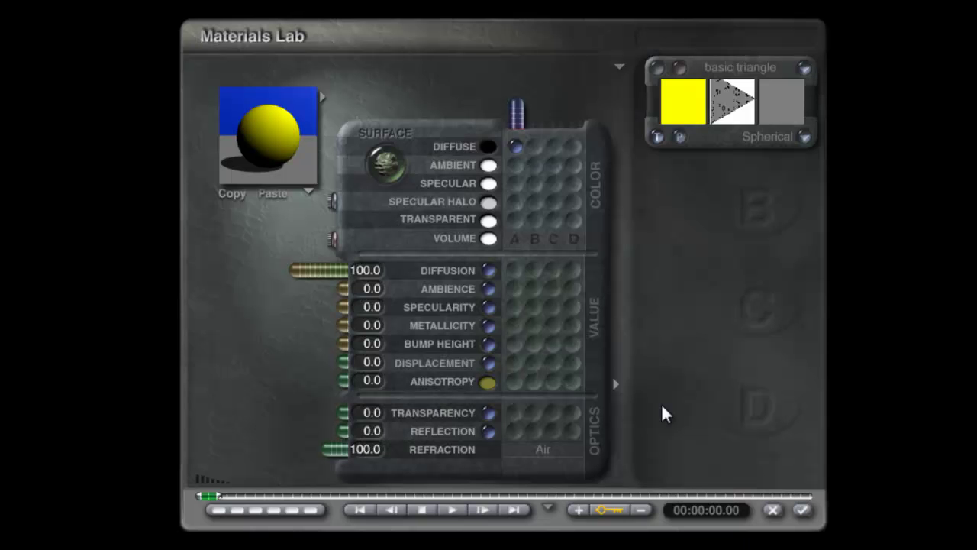
Assign texture A to Reflection instead of Diffuse colour, and set the texture's mapping mode to Parametric
left_click(518, 432)
left_click(485, 147)
left_click_drag(322, 437, 148, 324)
left_click(290, 149)
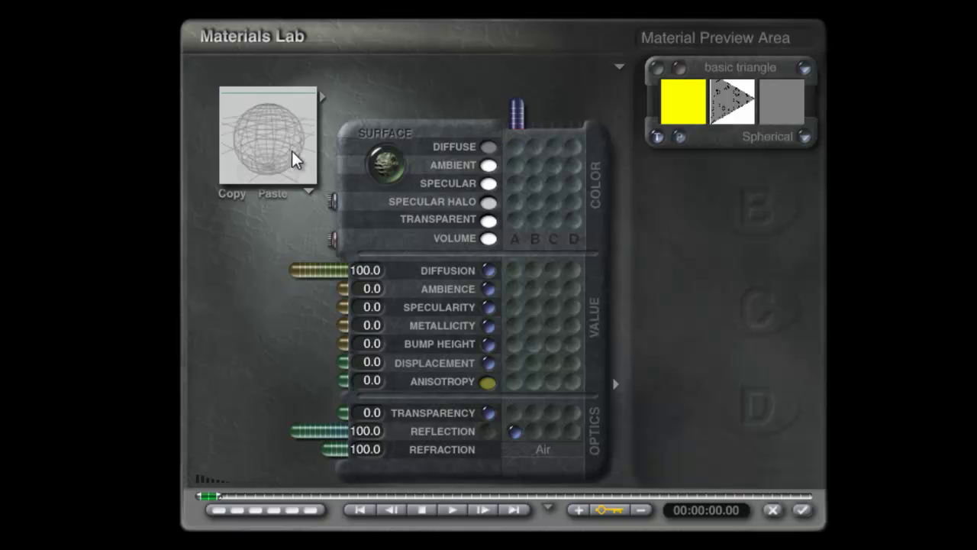
left_click(282, 148)
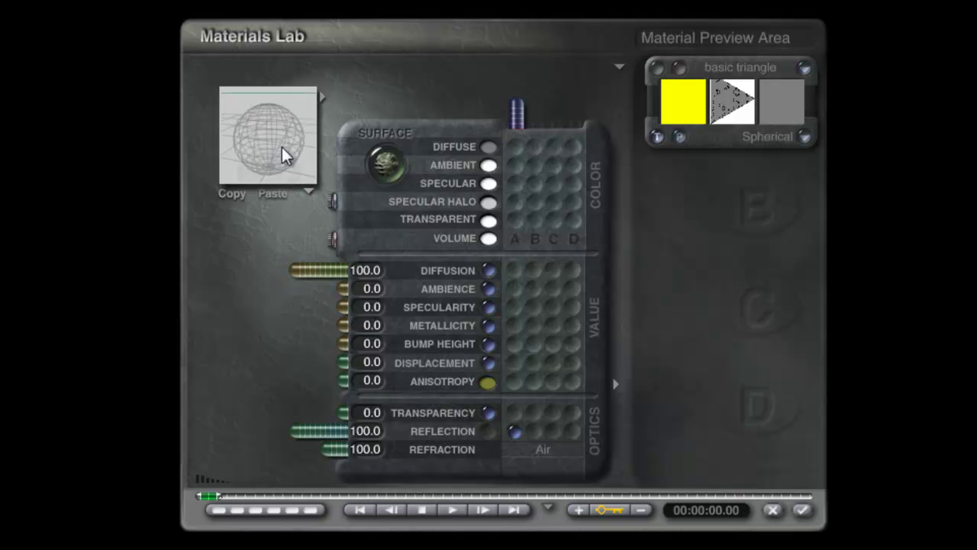
left_click(806, 137)
left_click(856, 196)
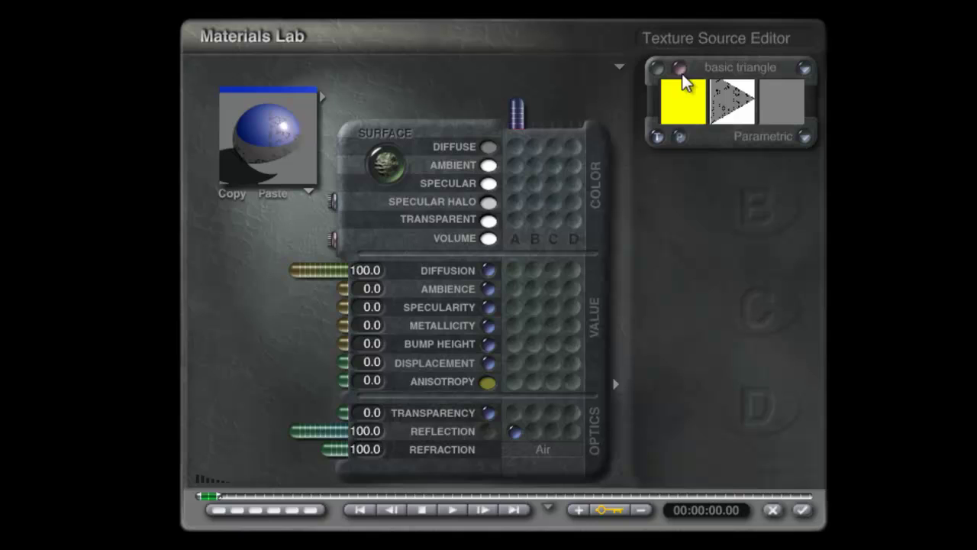
Copy component 1 into component 2 in the Deep Texture Editor and set their blend mode to Maximum
left_click(679, 74)
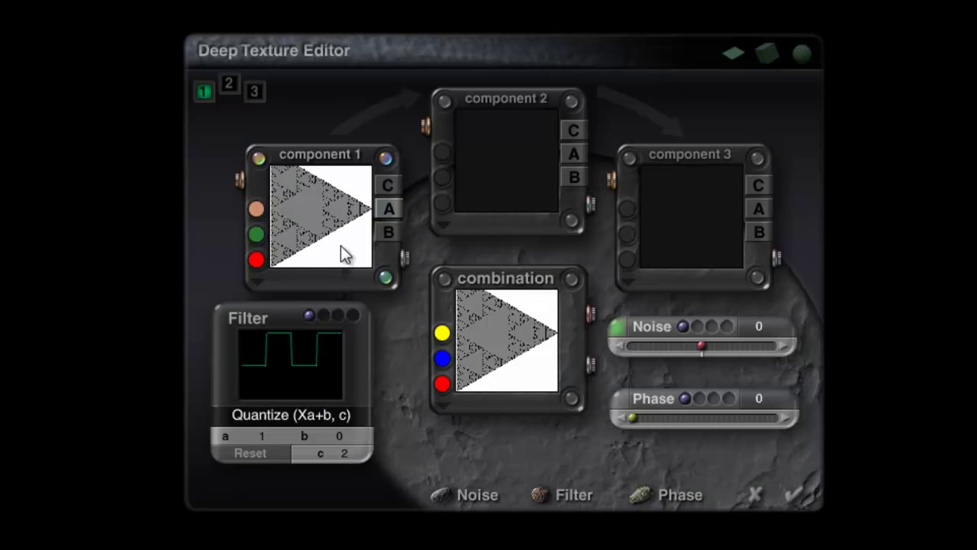
left_click_drag(313, 224, 500, 167)
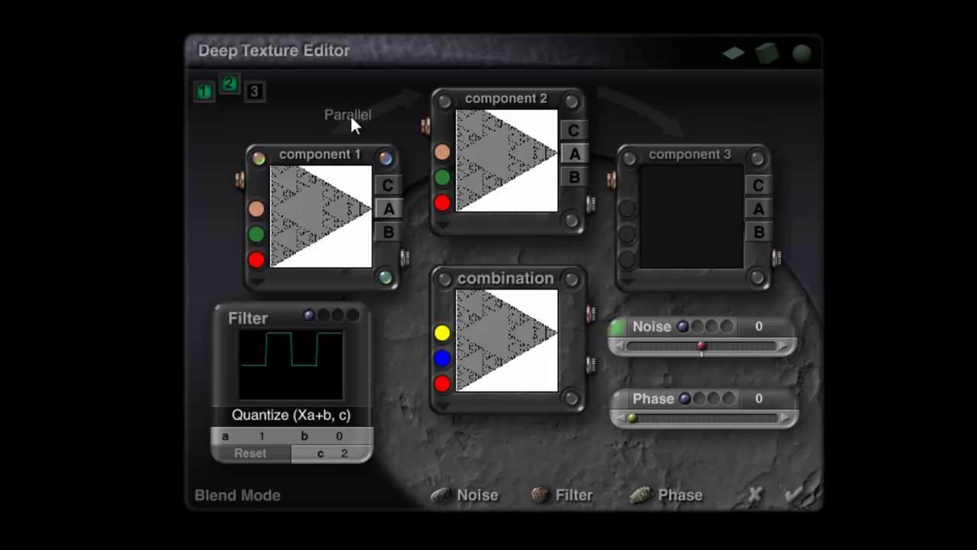
left_click(351, 118)
left_click(429, 210)
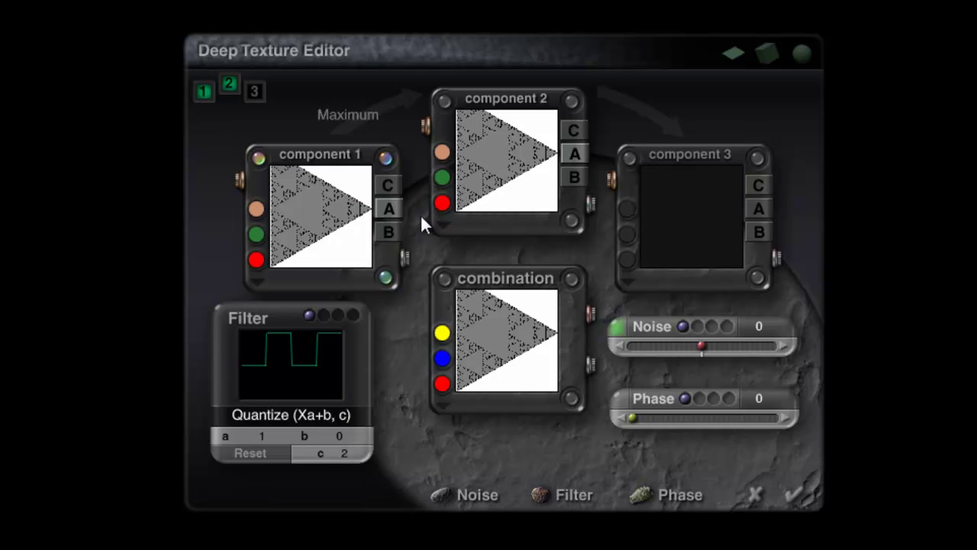
Set component 1's noise frequency to -4000 on X, Y and Z with direction 0, and blend the components with Minimum
left_click(613, 333)
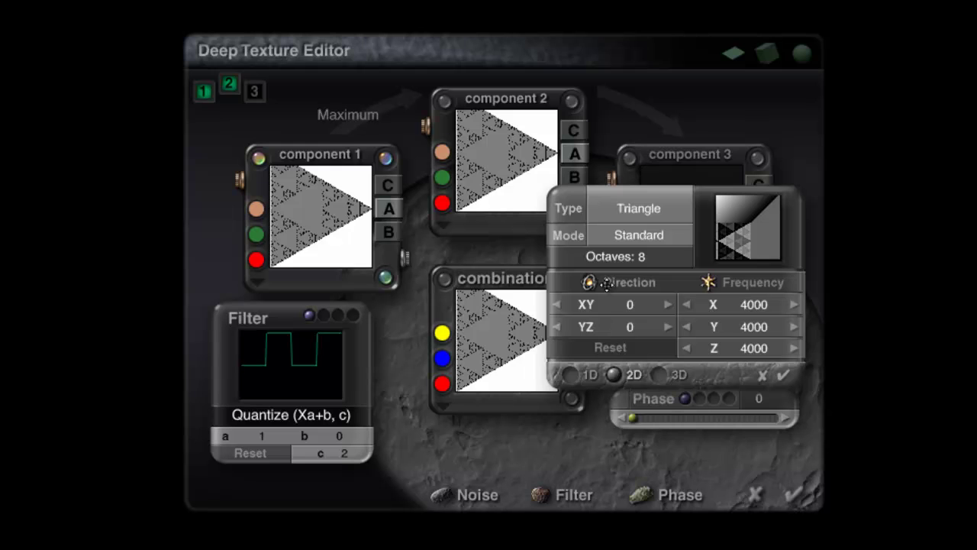
left_click_drag(630, 304, 631, 304)
left_click(564, 303)
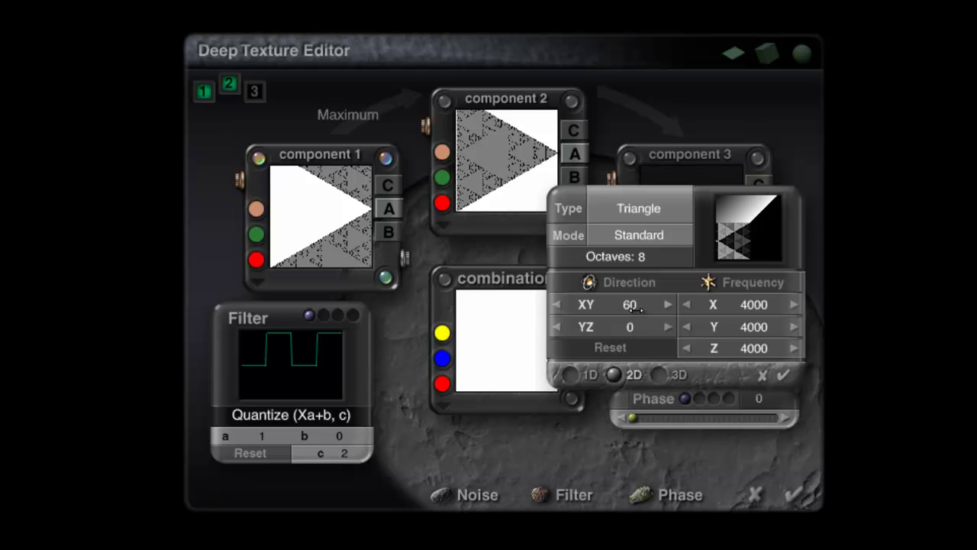
left_click(610, 348)
left_click_drag(697, 285, 661, 283)
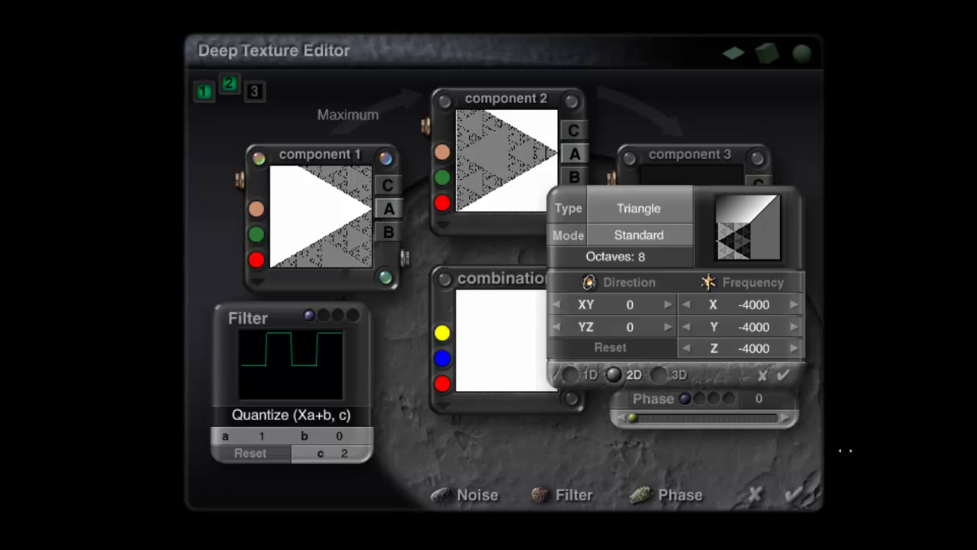
left_click(784, 375)
left_click(345, 117)
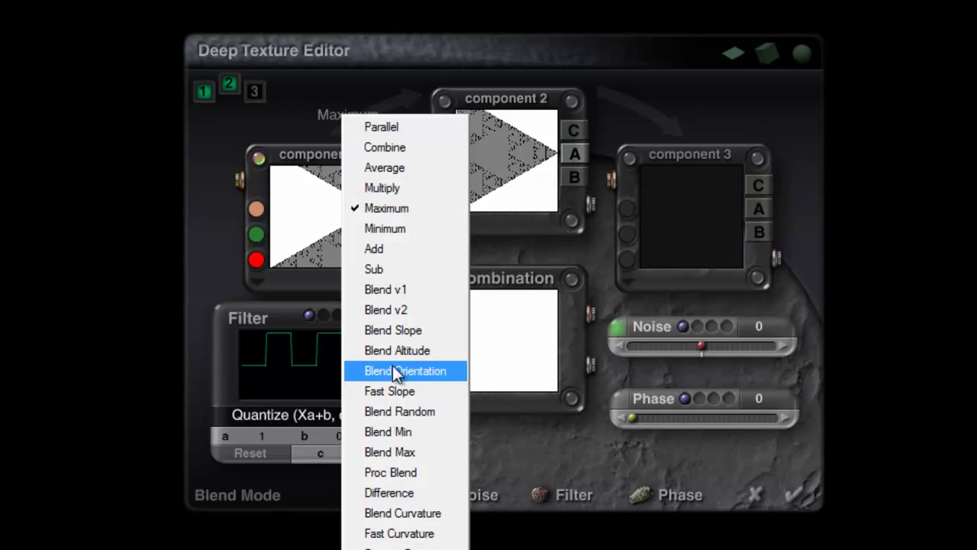
left_click(393, 230)
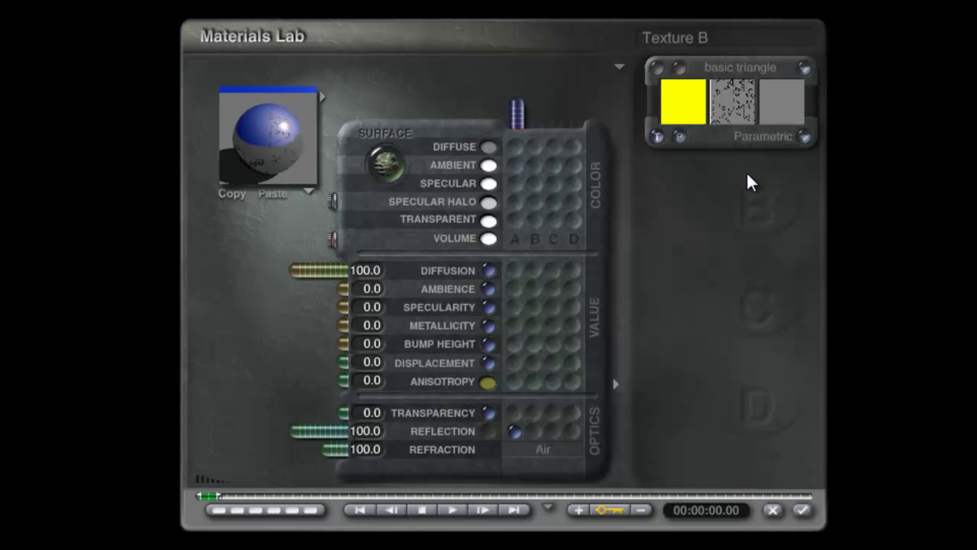
Apply the Quantize (Xa+b, c) filter to the combination of the basic triangle texture and accept the material
left_click(680, 90)
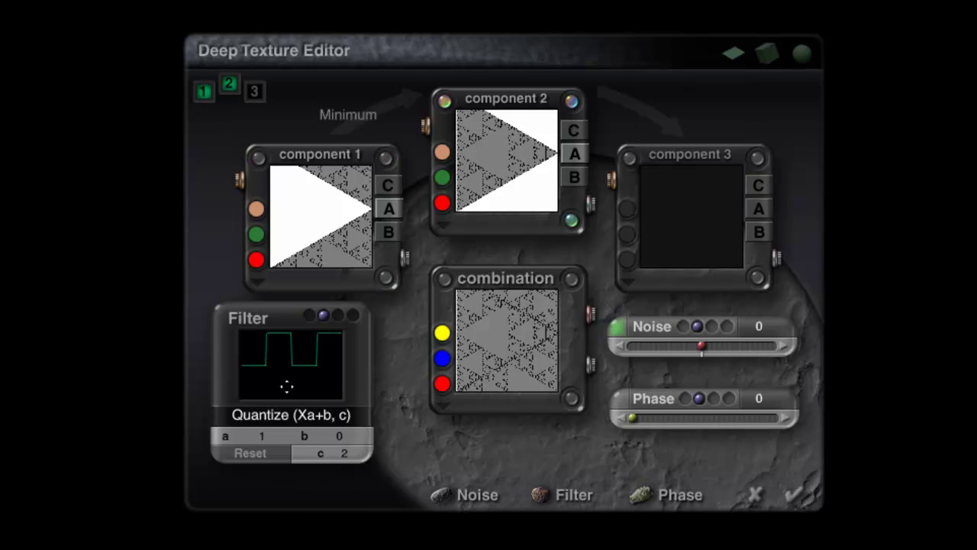
left_click(444, 275)
left_click(292, 416)
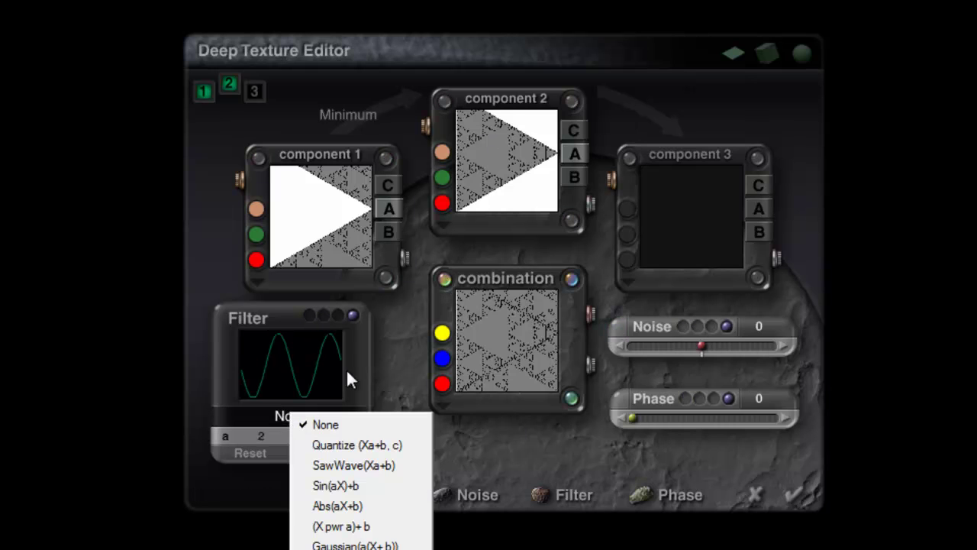
left_click(351, 445)
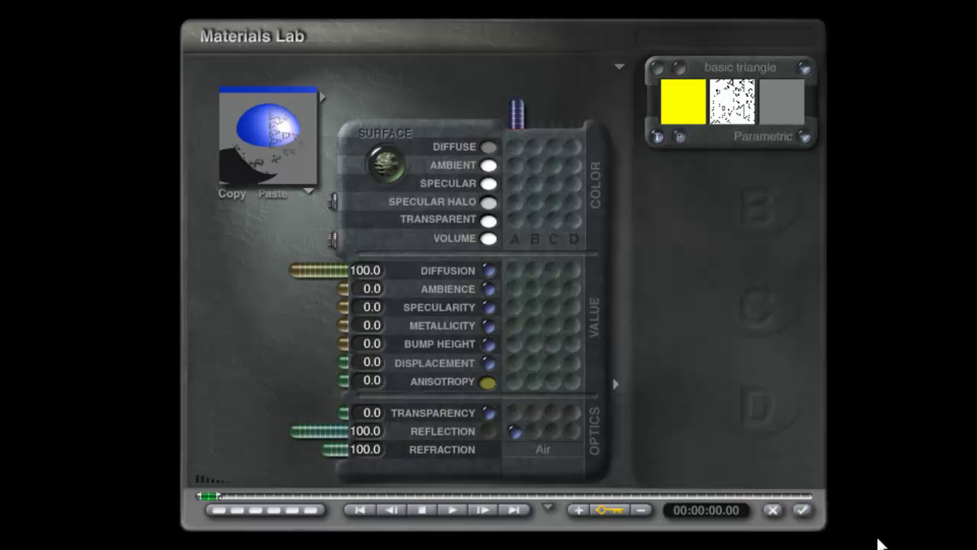
left_click(802, 510)
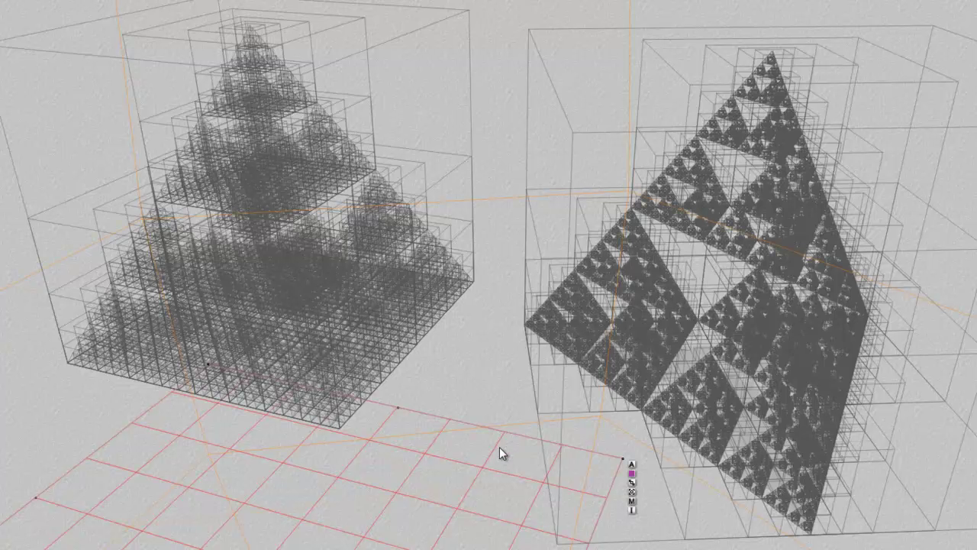
Open the ground plane's basic triangle texture in the Deep Texture Editor and examine the filters of component 1, component 2 and the combination
left_click(632, 501)
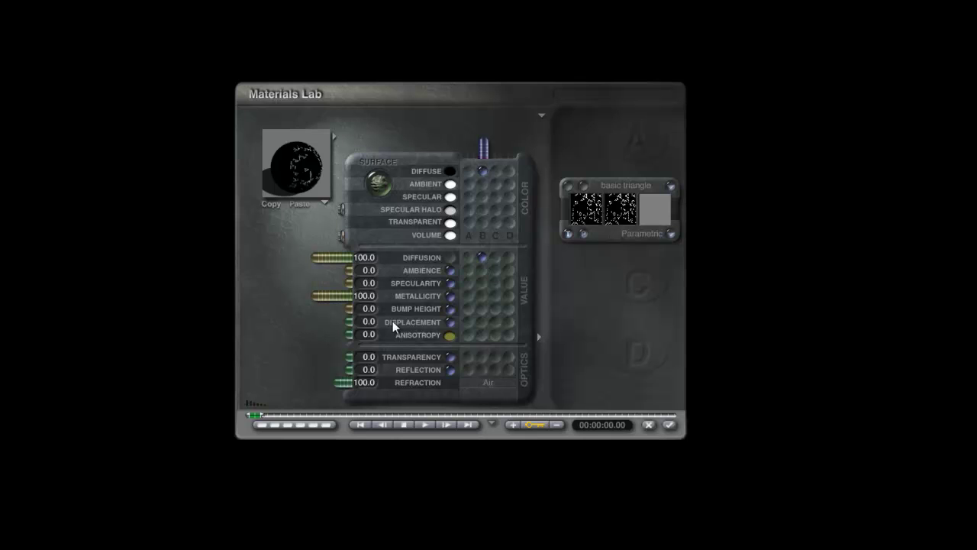
left_click(584, 188)
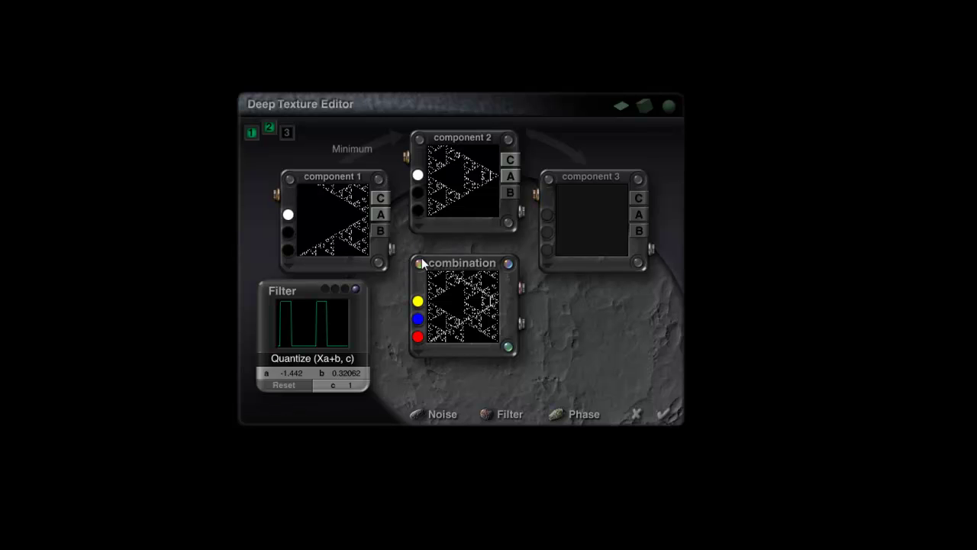
left_click(378, 182)
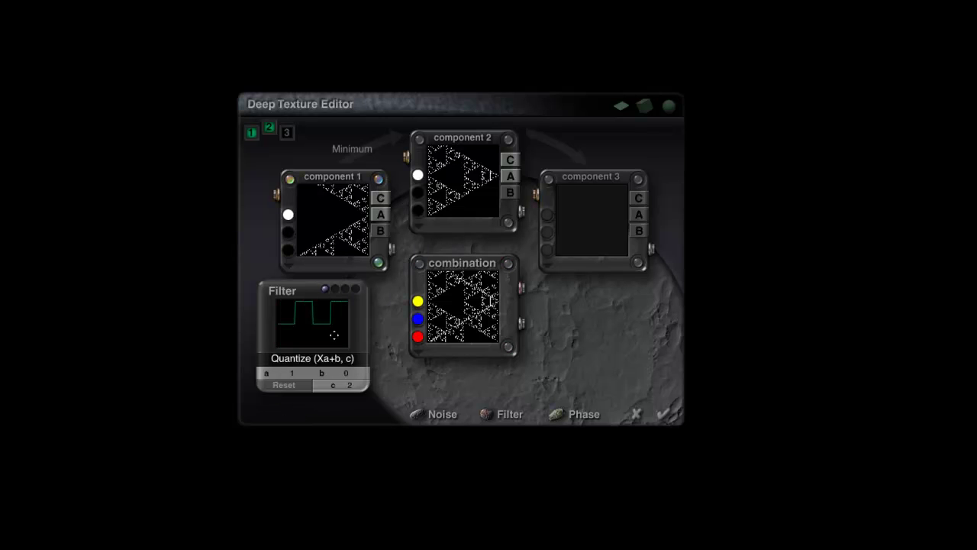
left_click(419, 141)
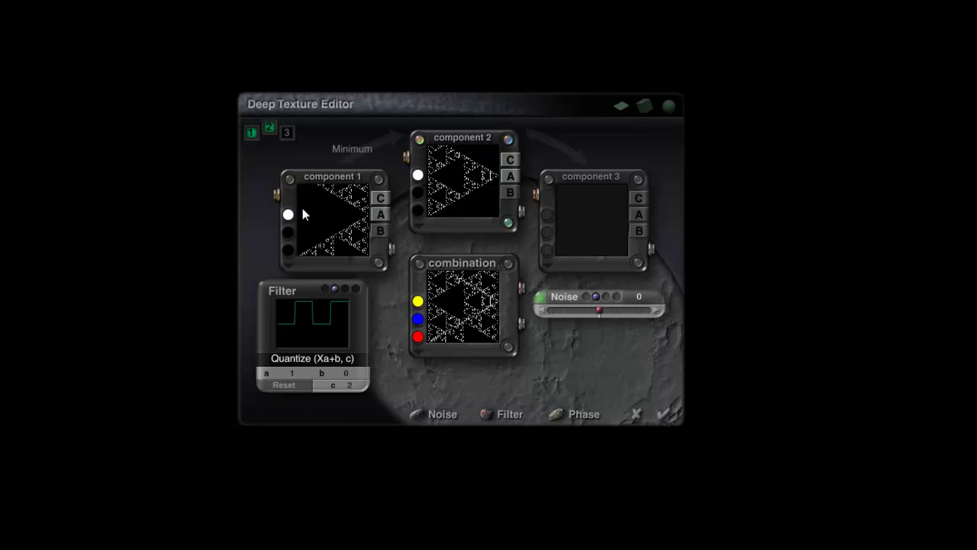
left_click(419, 273)
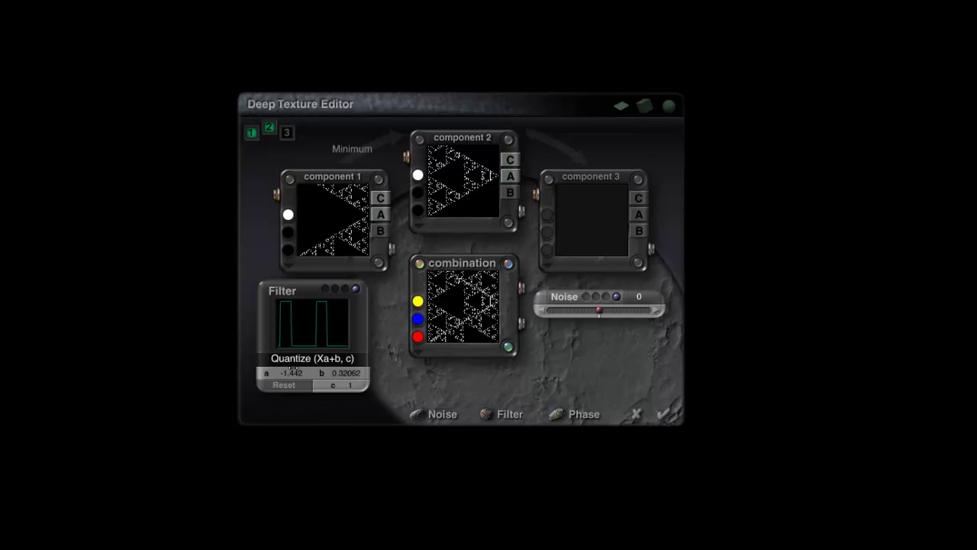
Switch the colour output of components 1 and 2 off and on again, and accept the material
left_click(512, 160)
left_click(383, 199)
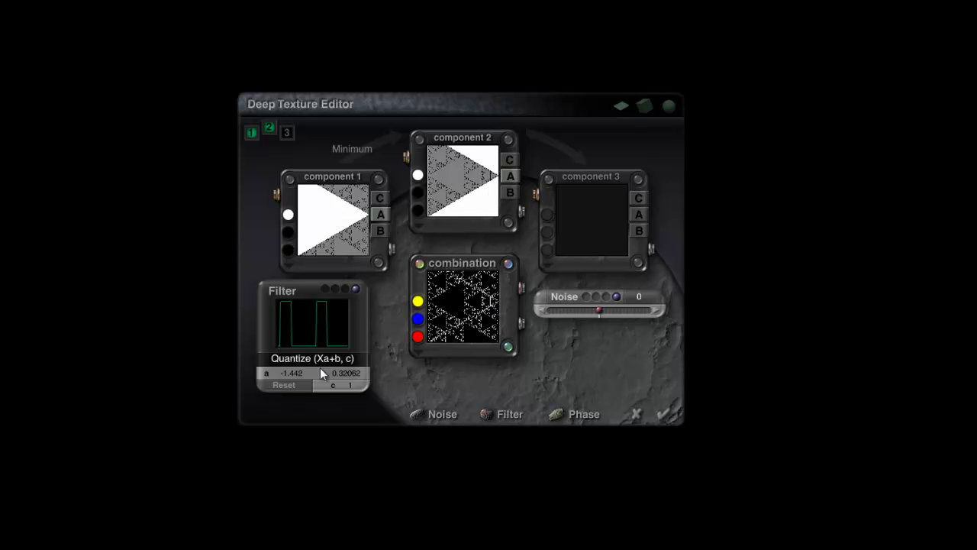
left_click(381, 197)
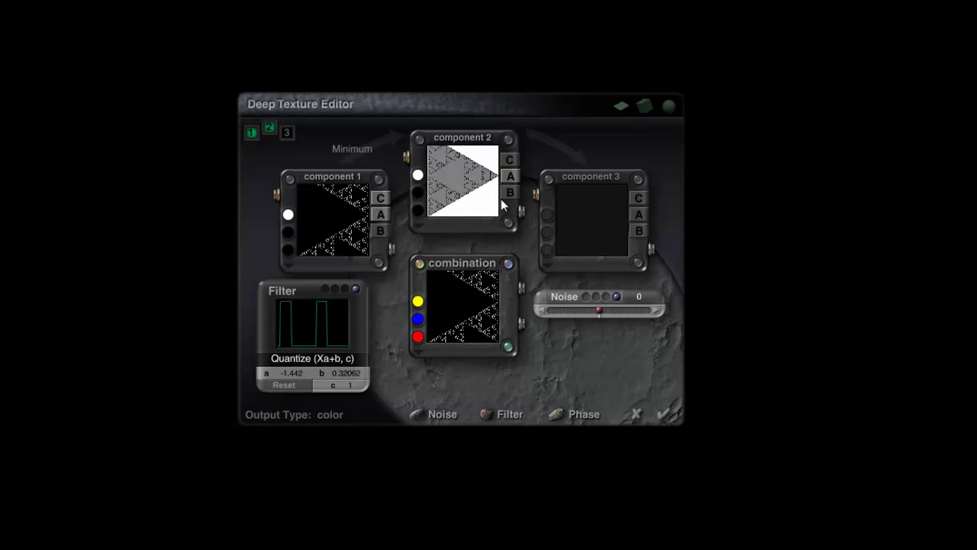
left_click(513, 157)
left_click(675, 424)
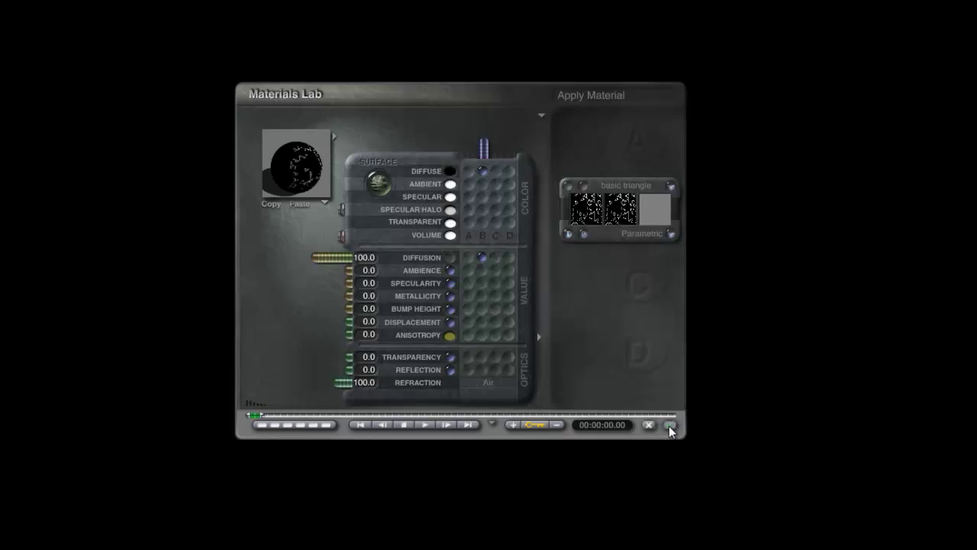